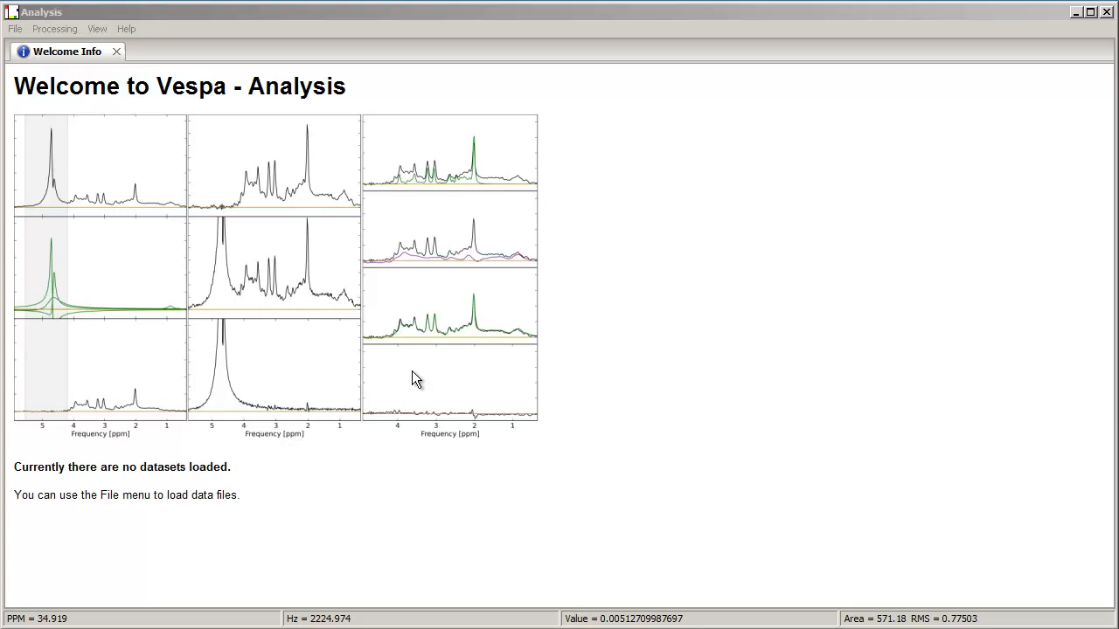
Step: Open press_cp0.xml from the tutorial_06_fitting_press_te24 folder inside tutorial_analysis on the Desktop
click(16, 29)
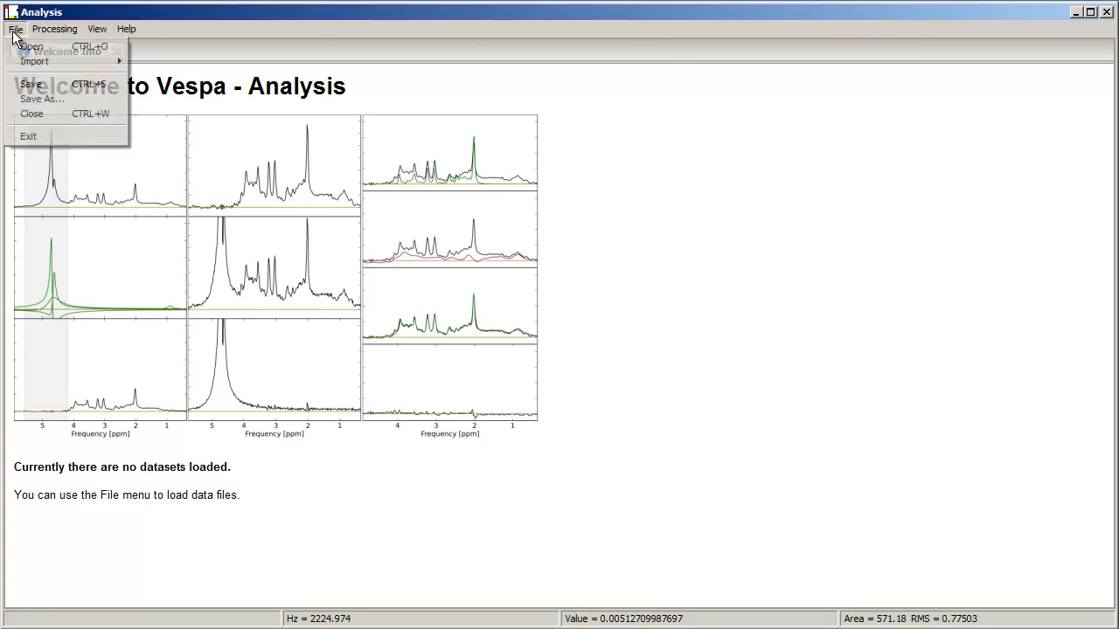
click(27, 46)
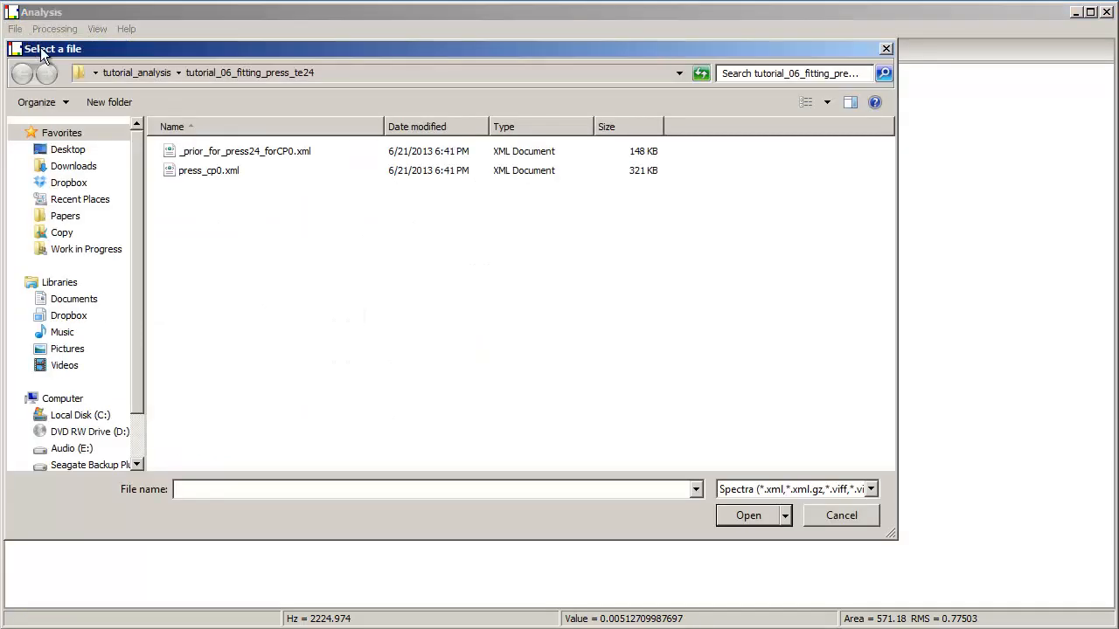
click(92, 153)
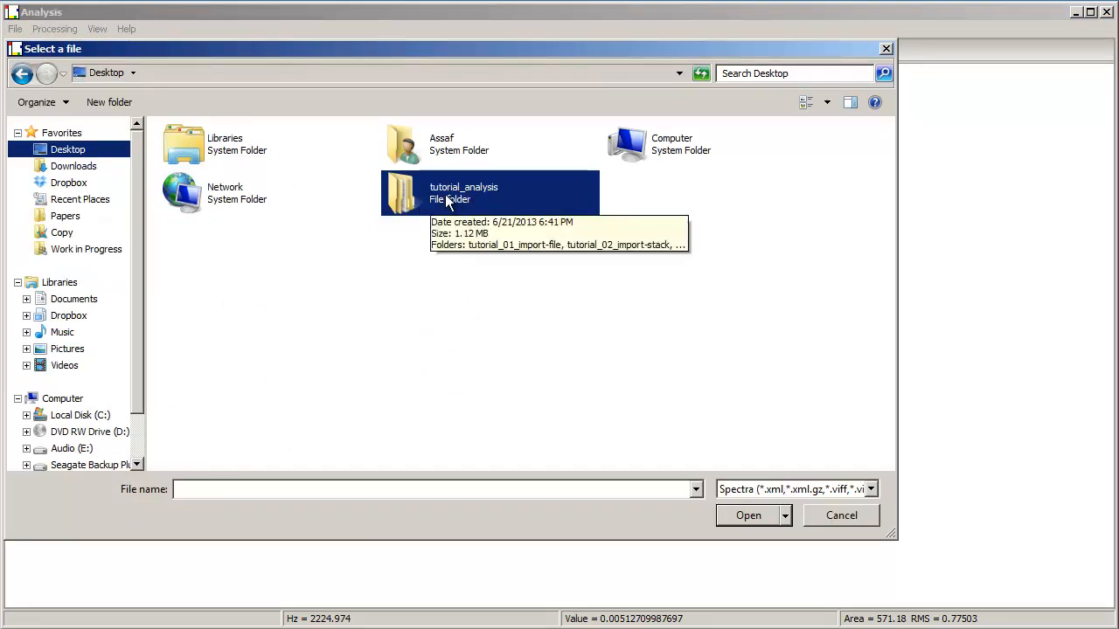
double_click(447, 201)
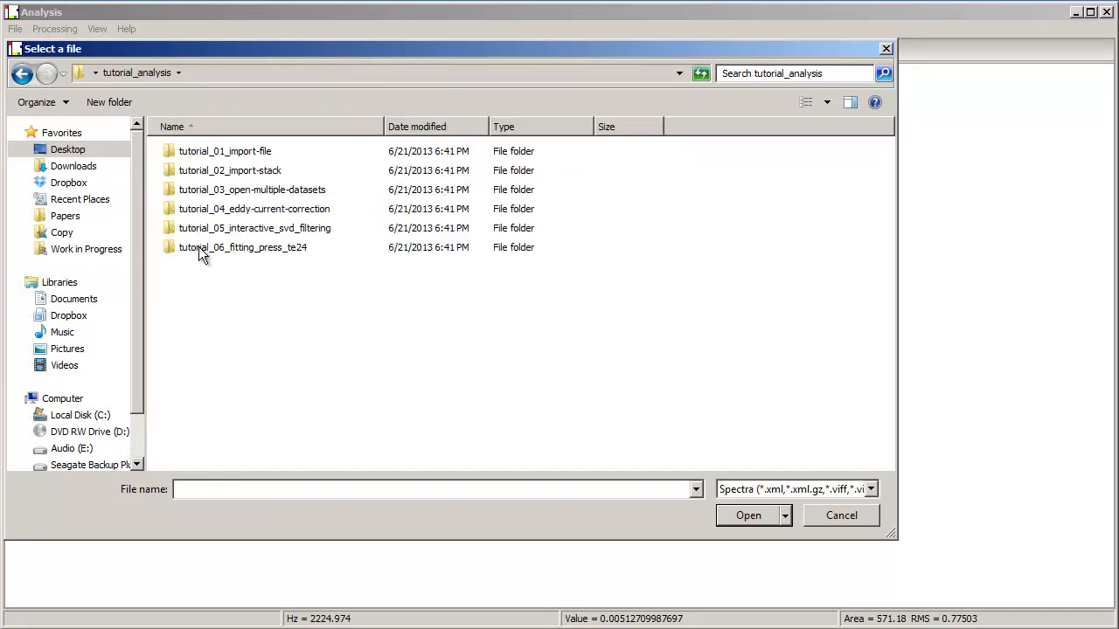
double_click(200, 248)
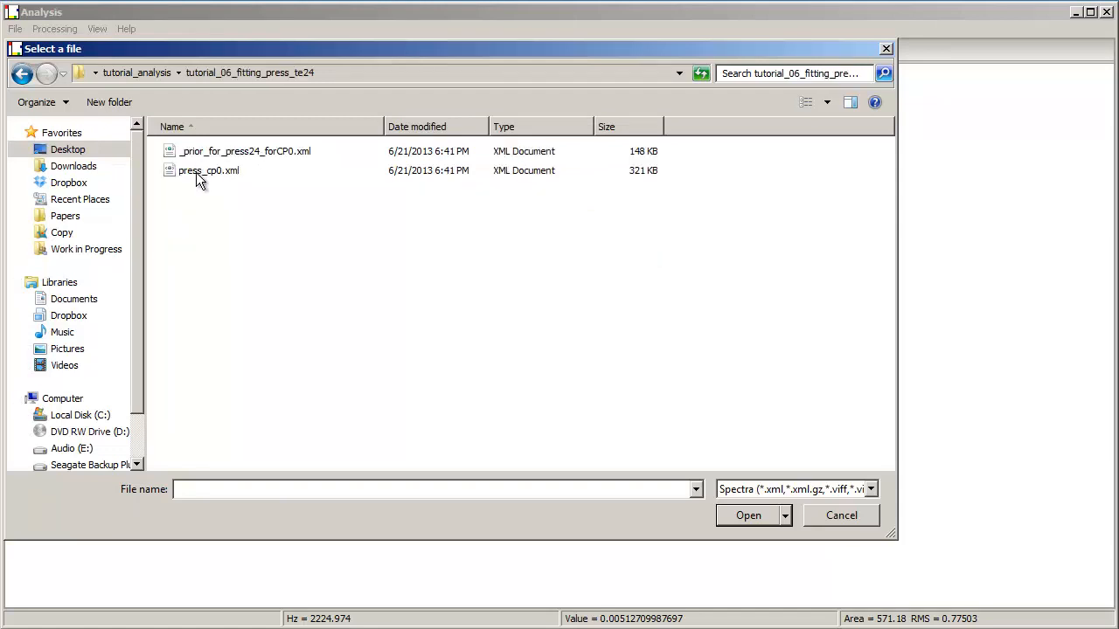
click(196, 172)
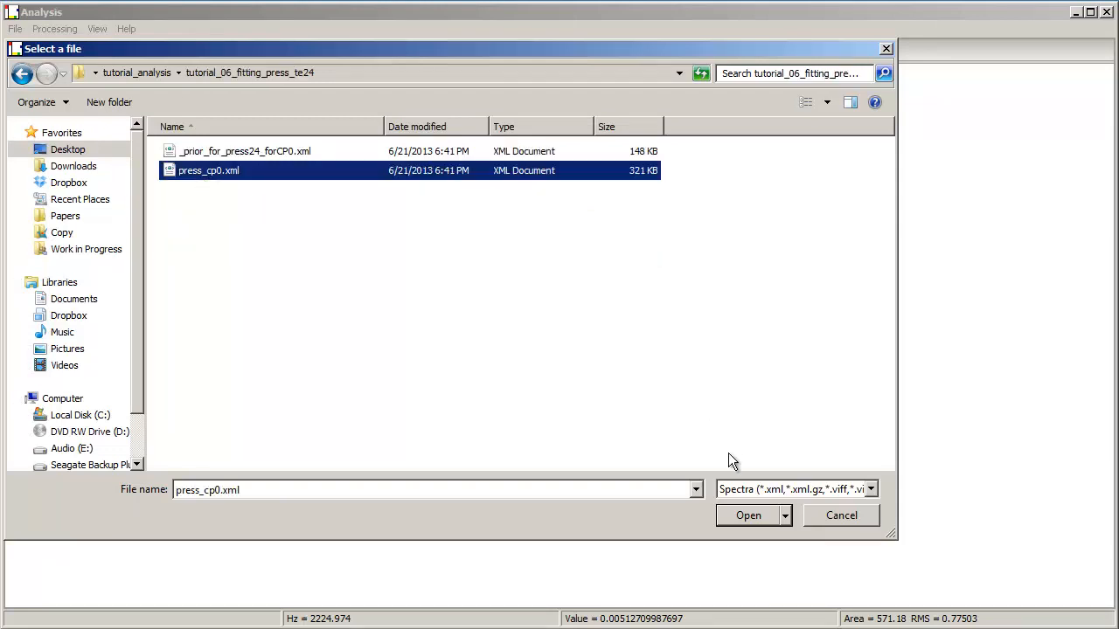
click(741, 515)
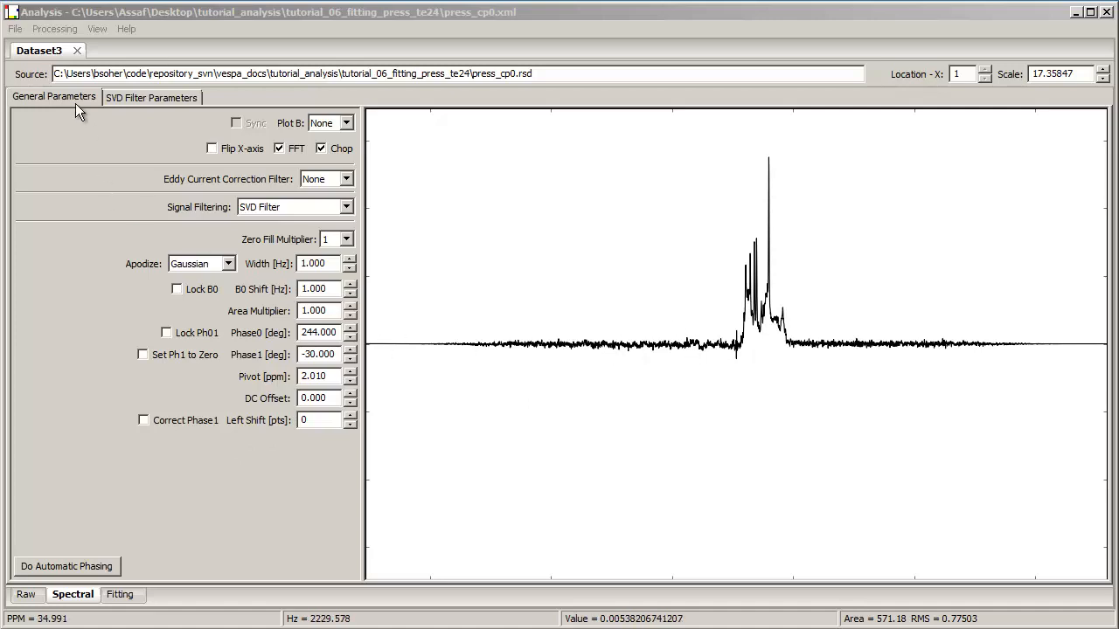
Step: Show the zero line and the x-axis on the spectral plot
click(91, 32)
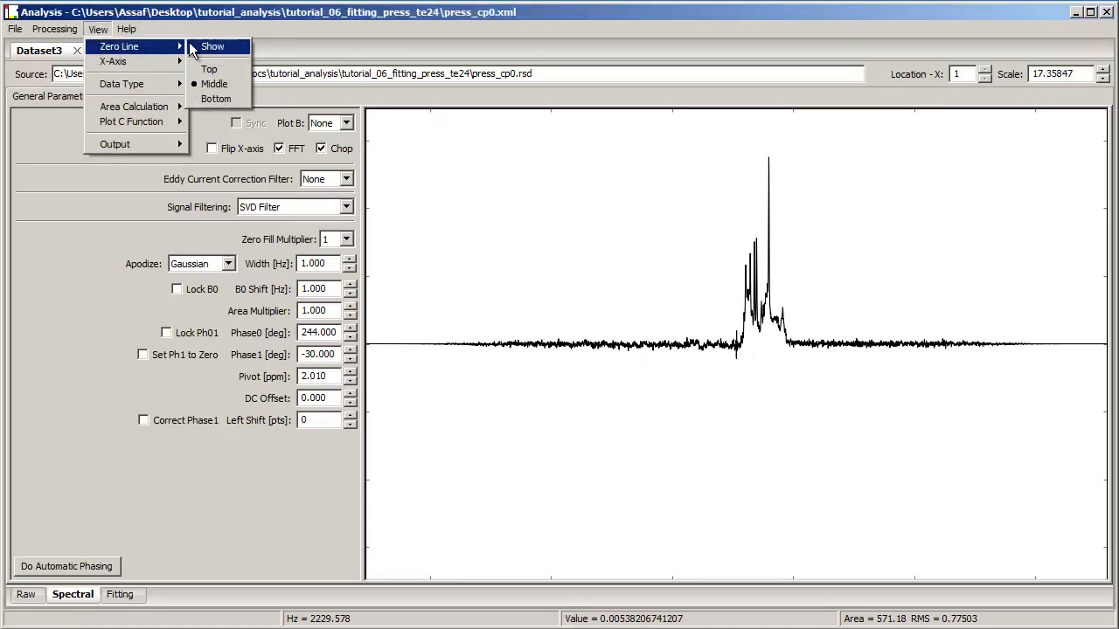
click(192, 46)
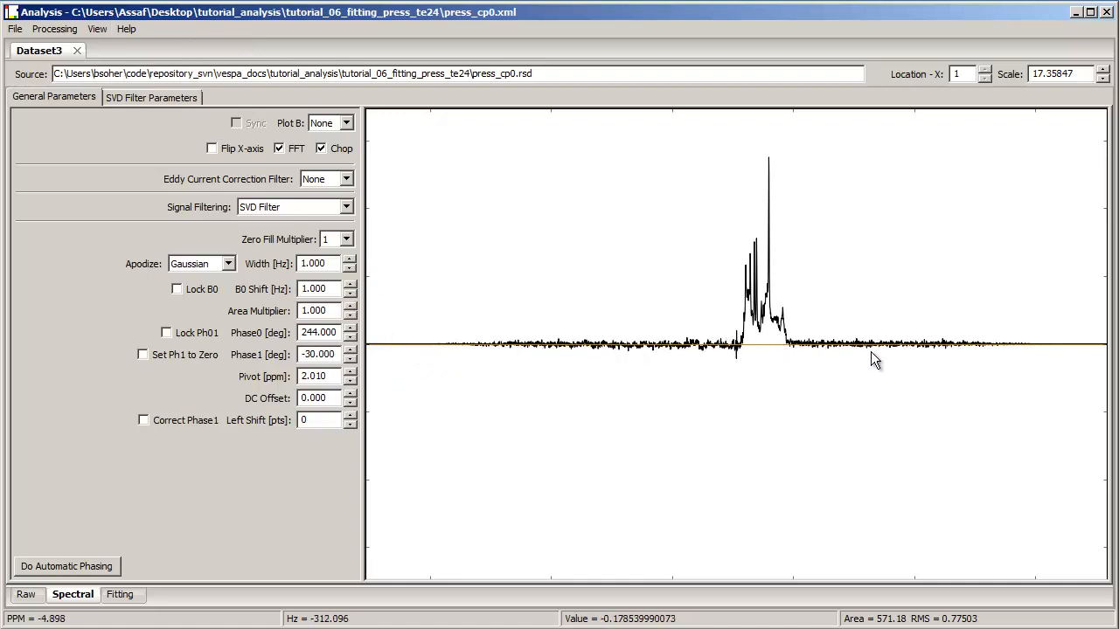
click(97, 31)
mouse_move(162, 64)
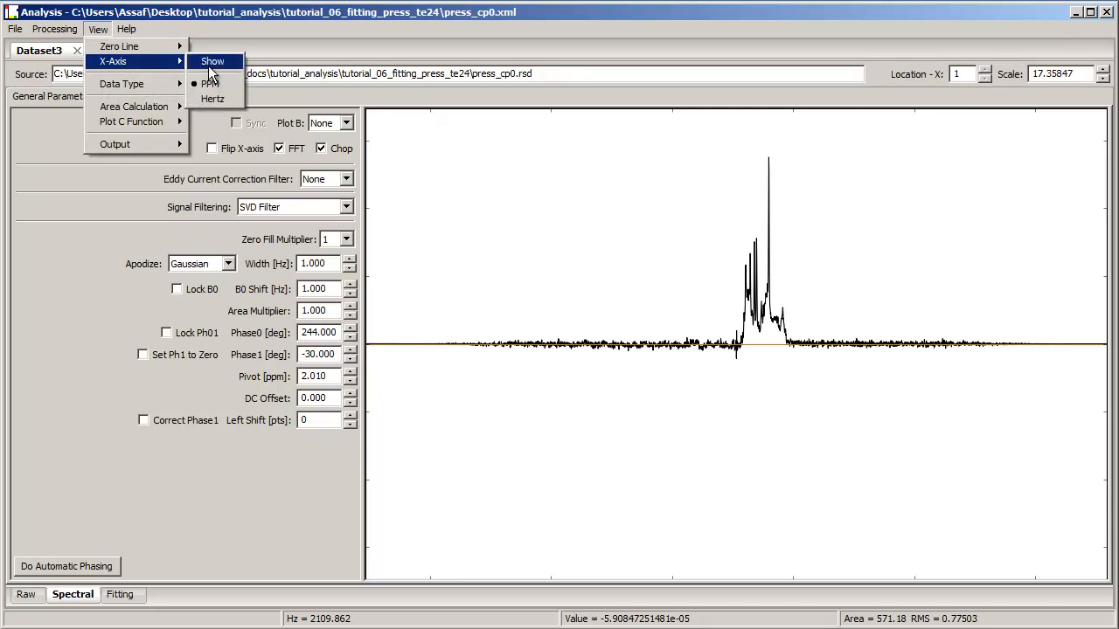
click(213, 62)
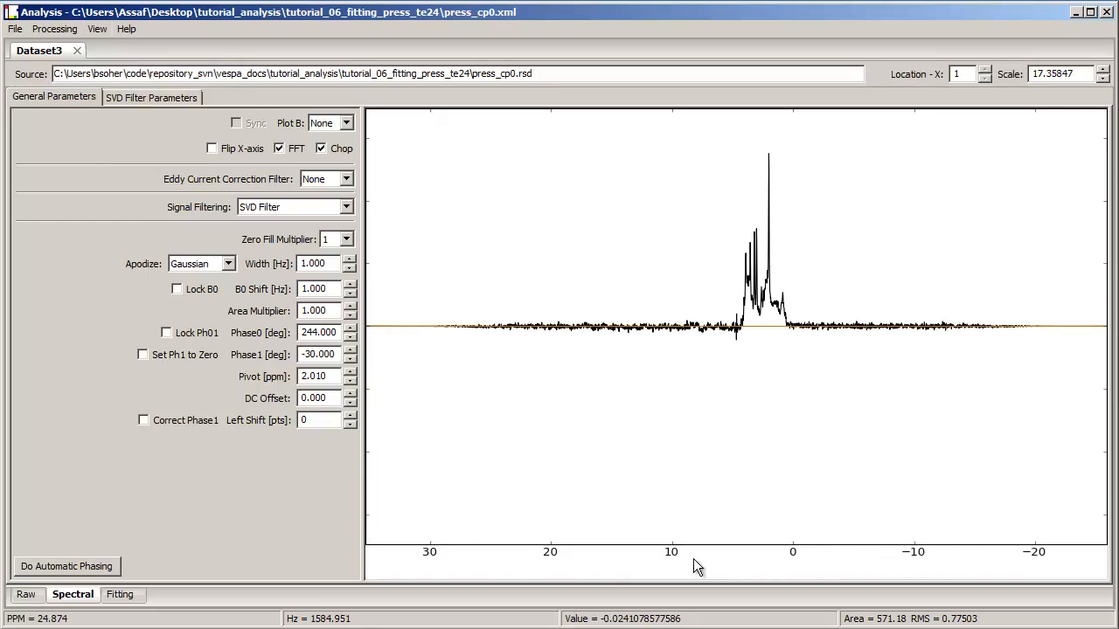
Step: Move the zero line to the bottom of the plot
click(98, 32)
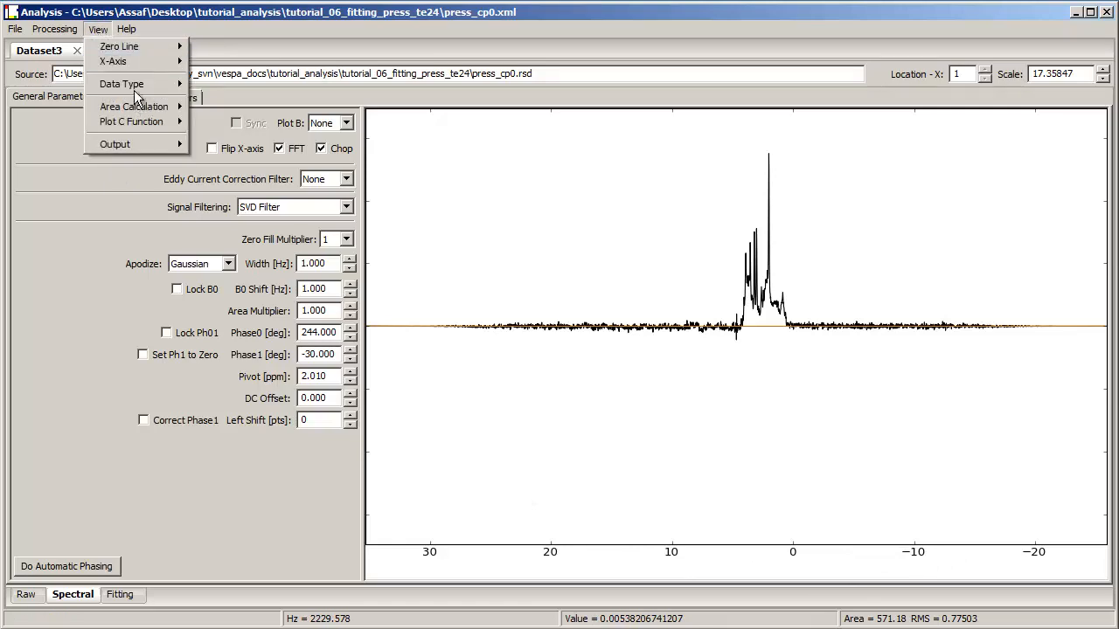
mouse_move(133, 87)
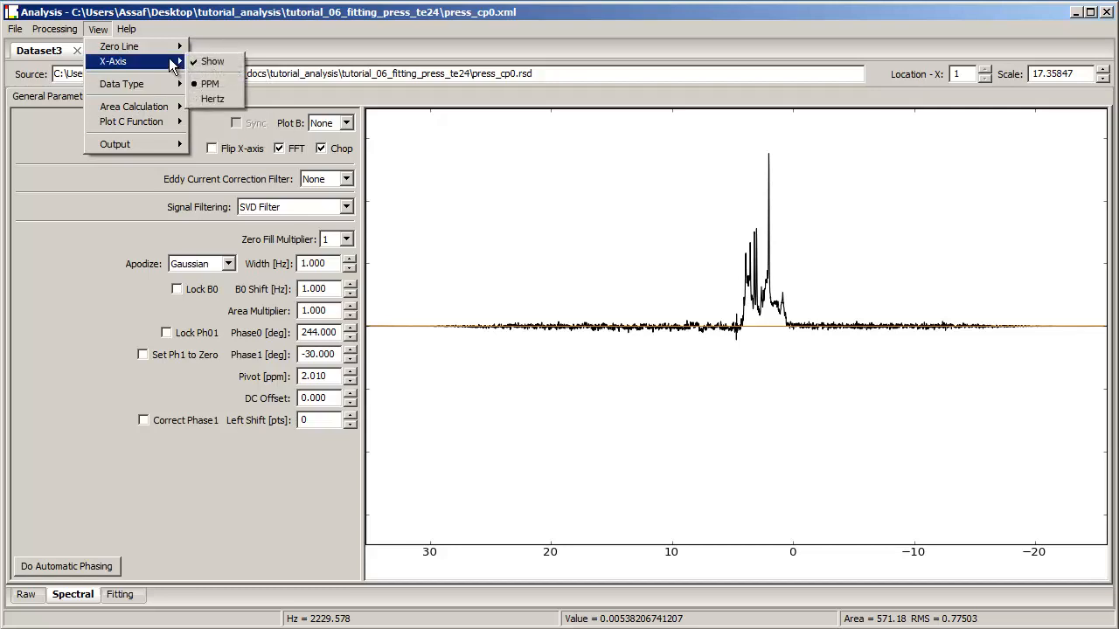
mouse_move(171, 53)
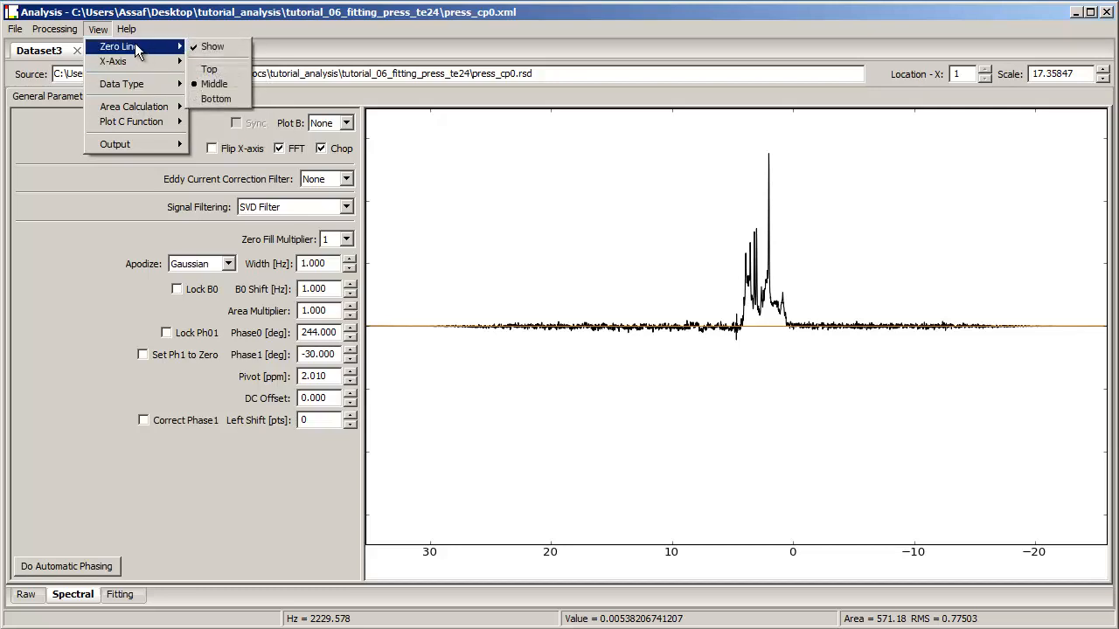
click(216, 99)
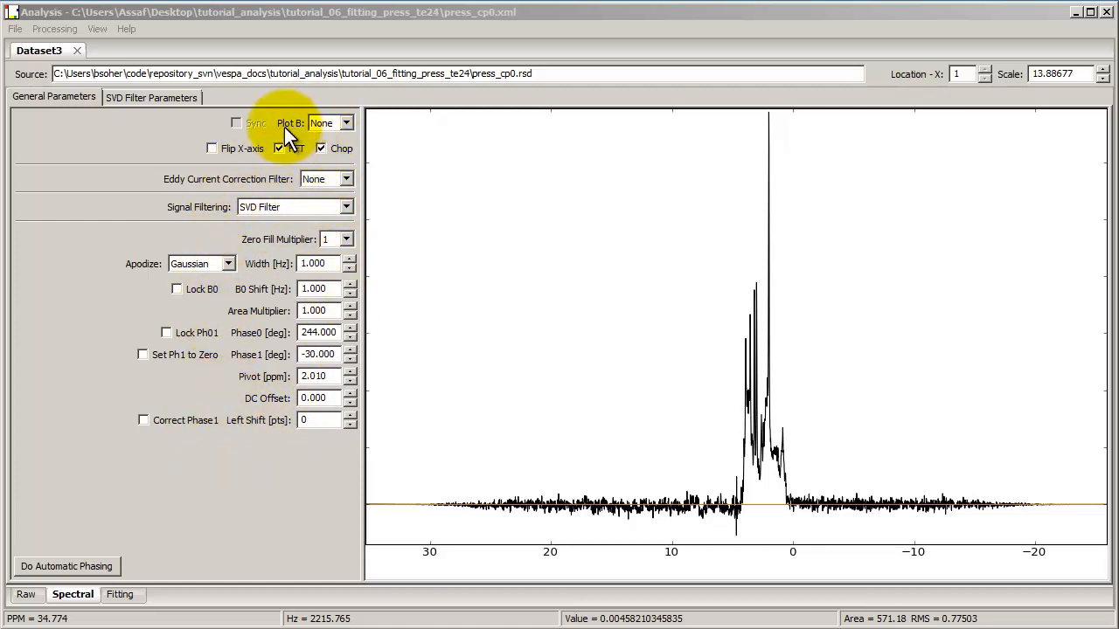
Step: Open press_cp0.xml a second time as an additional dataset
click(317, 123)
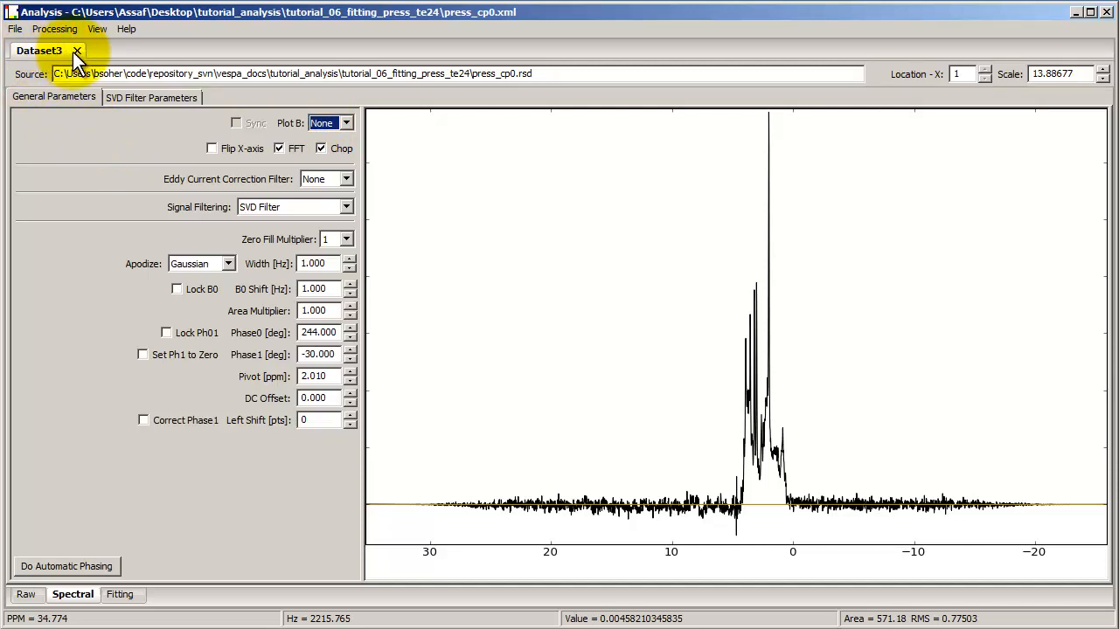
click(17, 30)
click(26, 49)
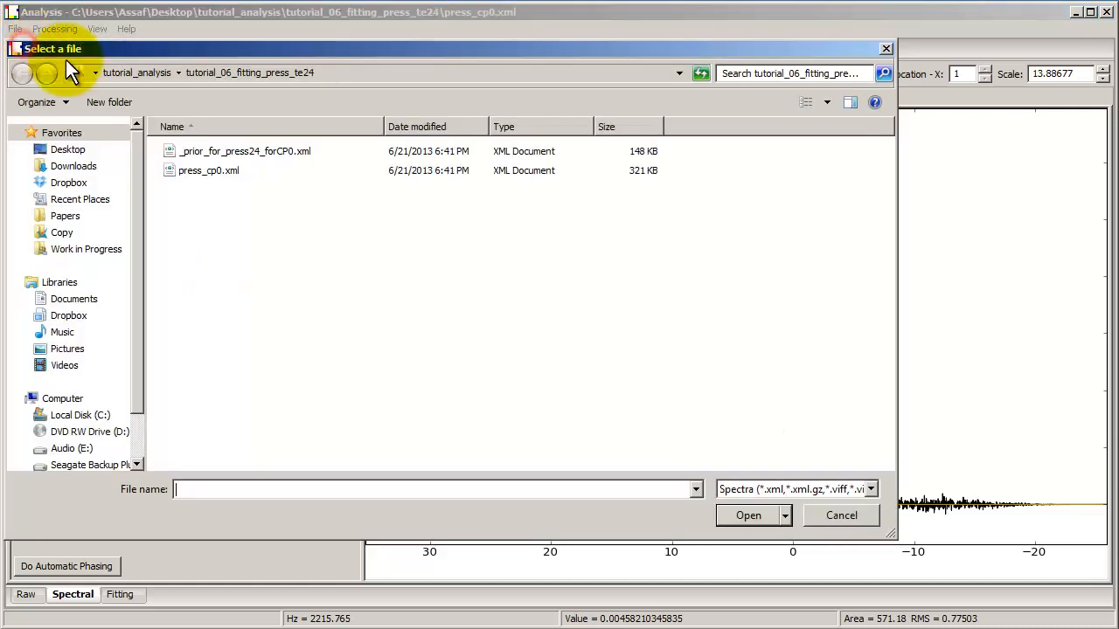
click(198, 172)
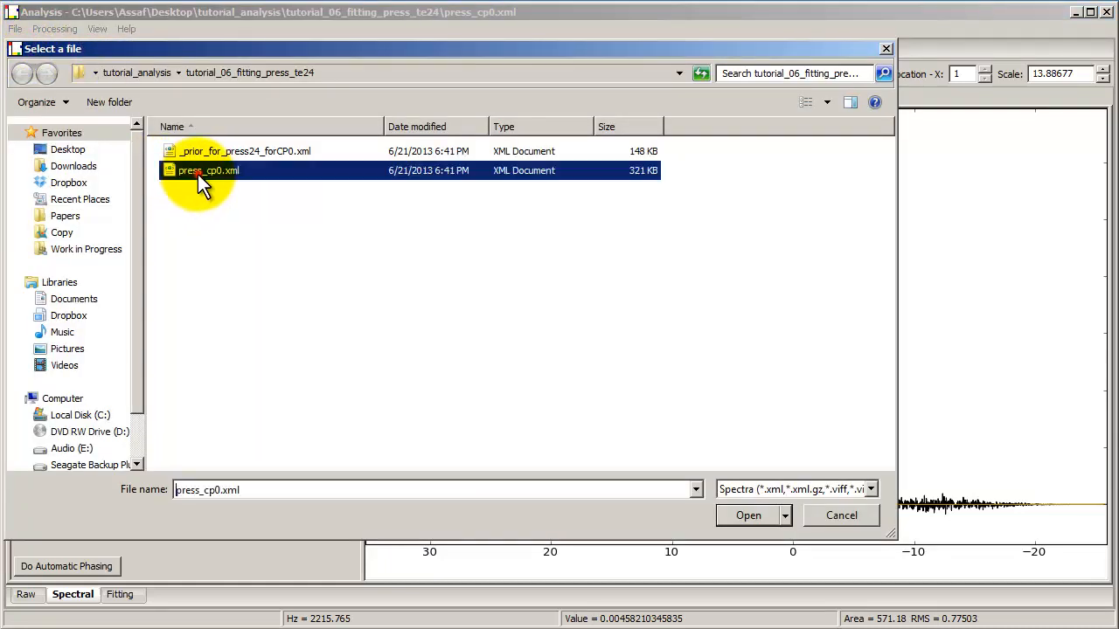
click(745, 515)
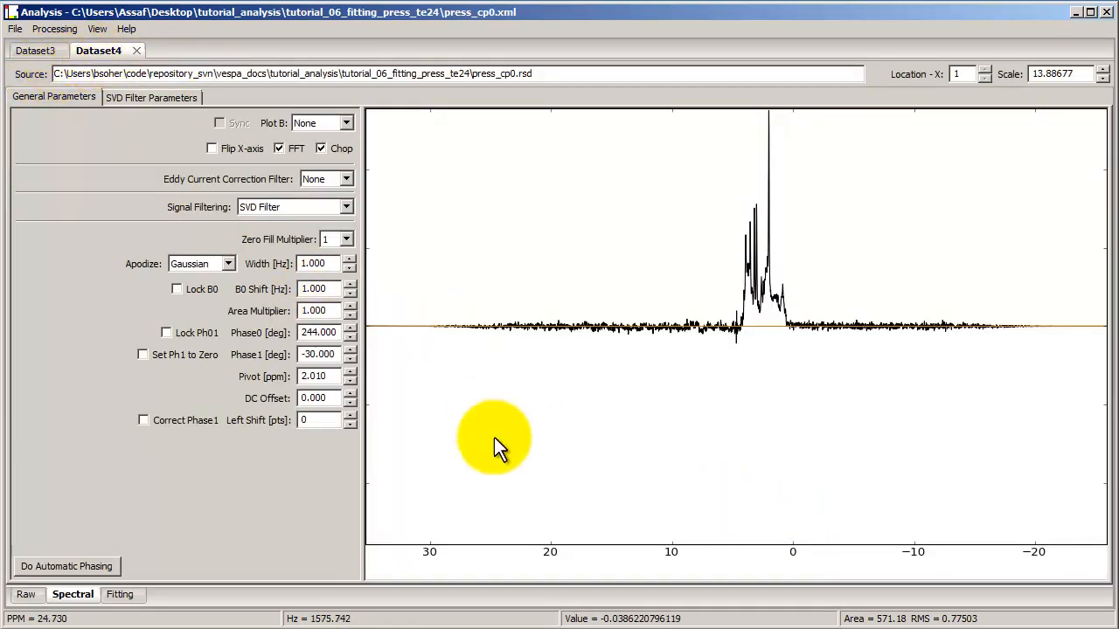
Step: Switch to Dataset3 and set its Plot B to Dataset4 to compare both spectra
click(41, 52)
click(102, 48)
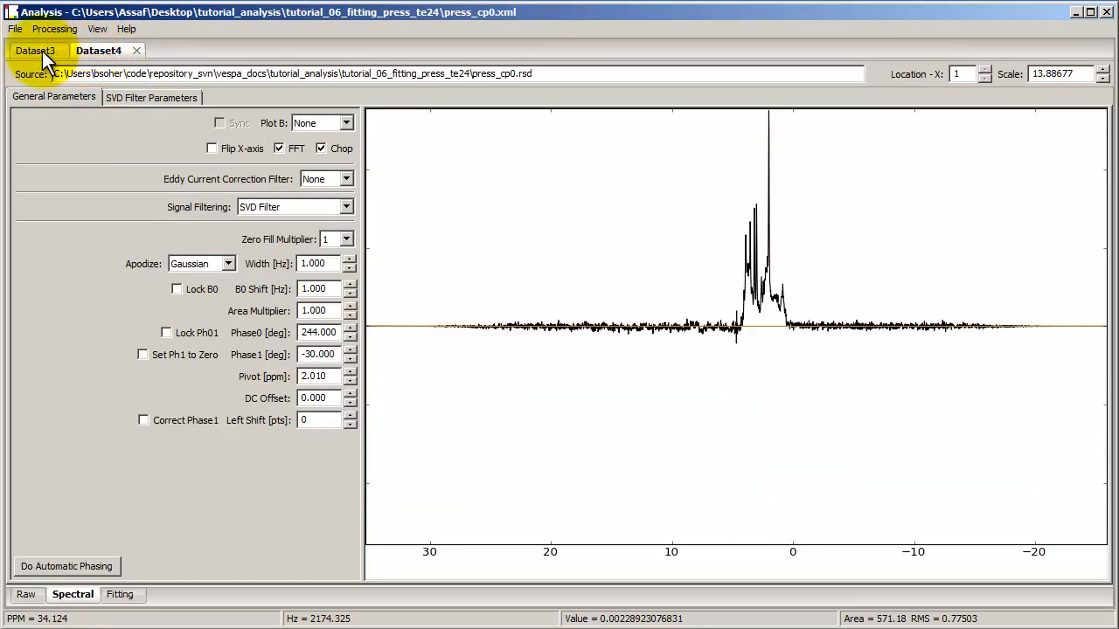
click(42, 50)
click(104, 49)
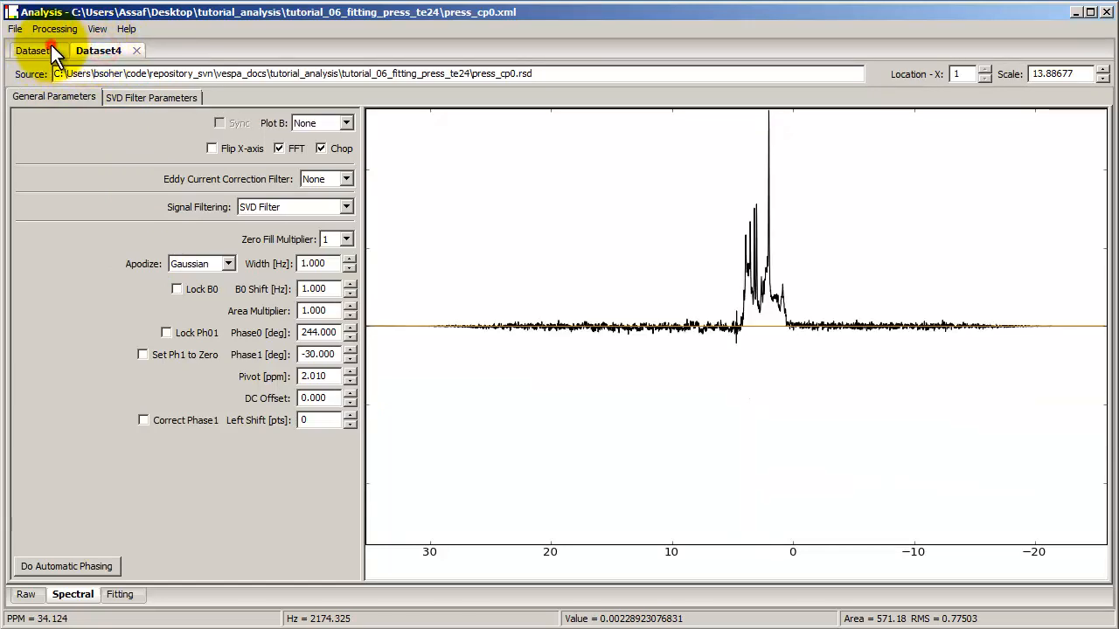
click(43, 50)
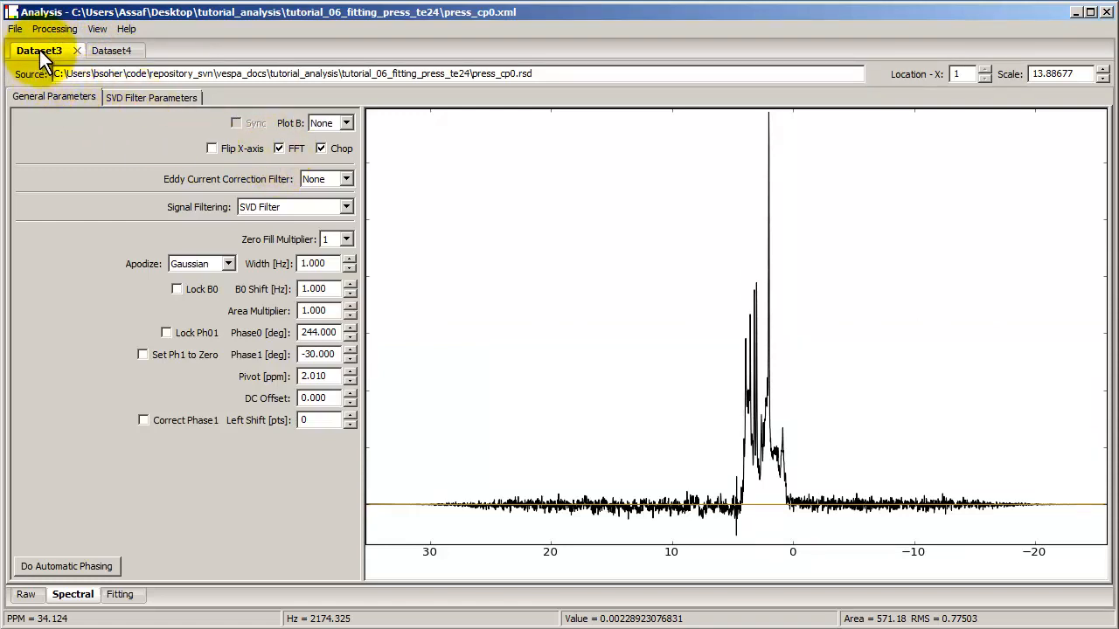
click(322, 124)
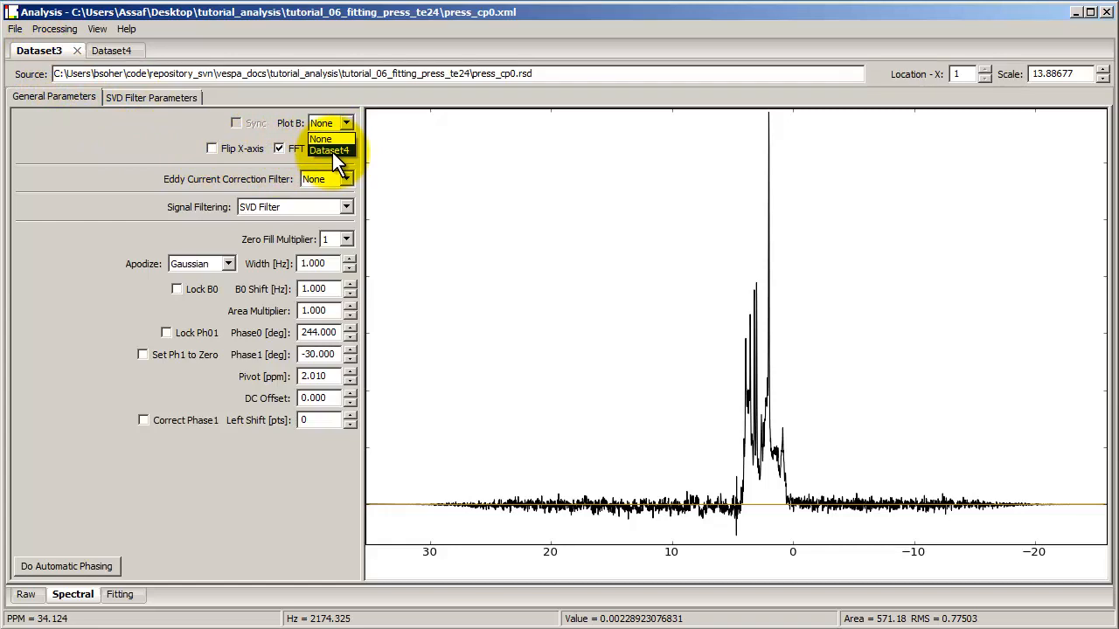
click(330, 150)
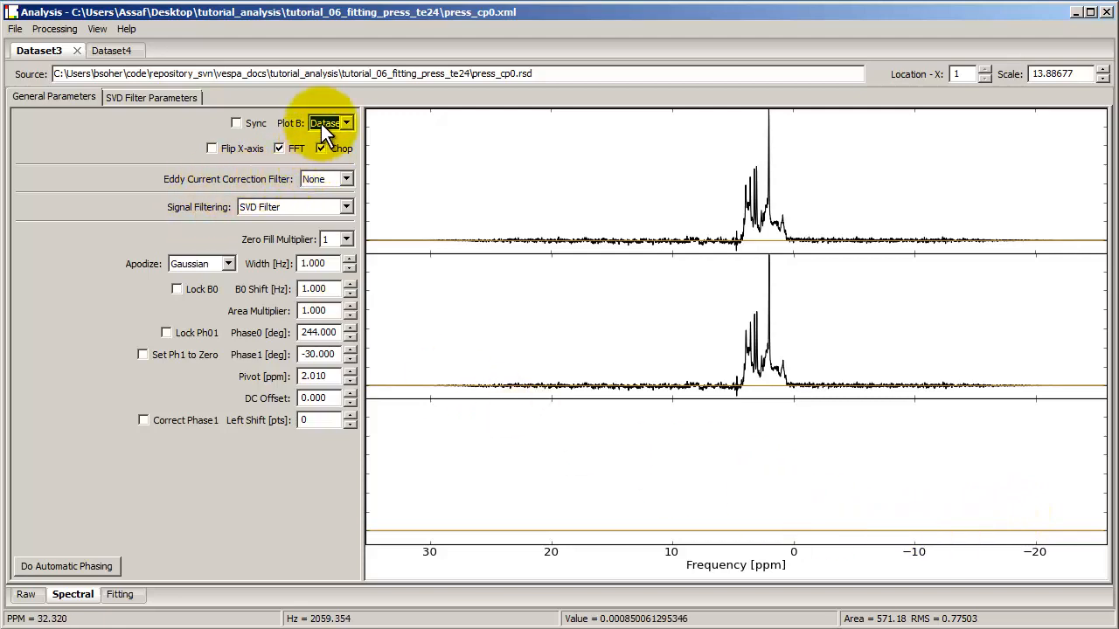
click(93, 29)
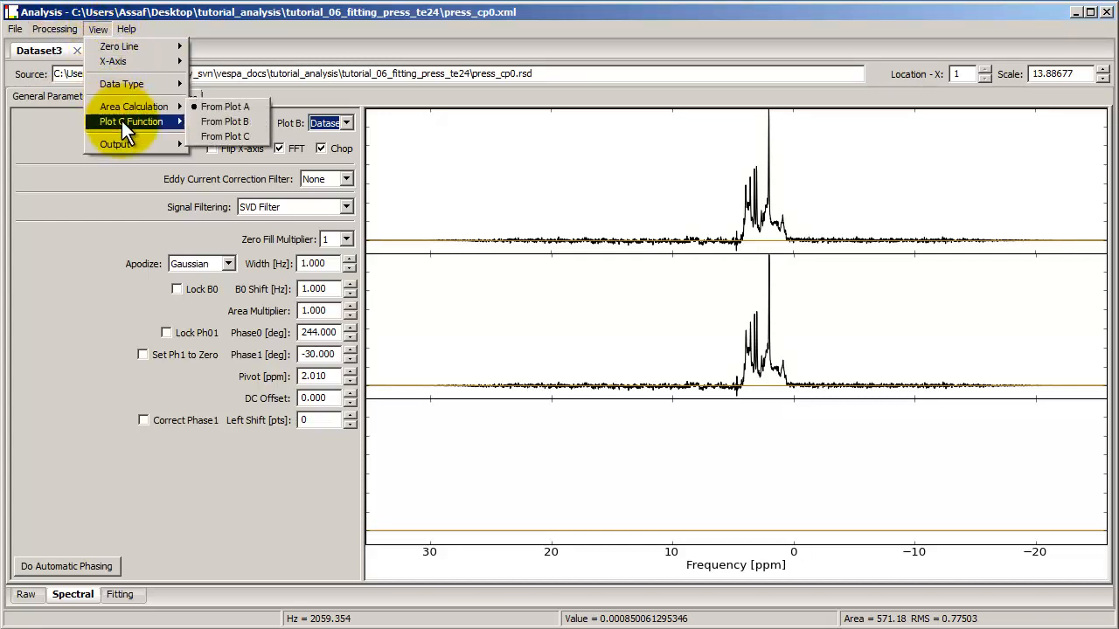
mouse_move(121, 121)
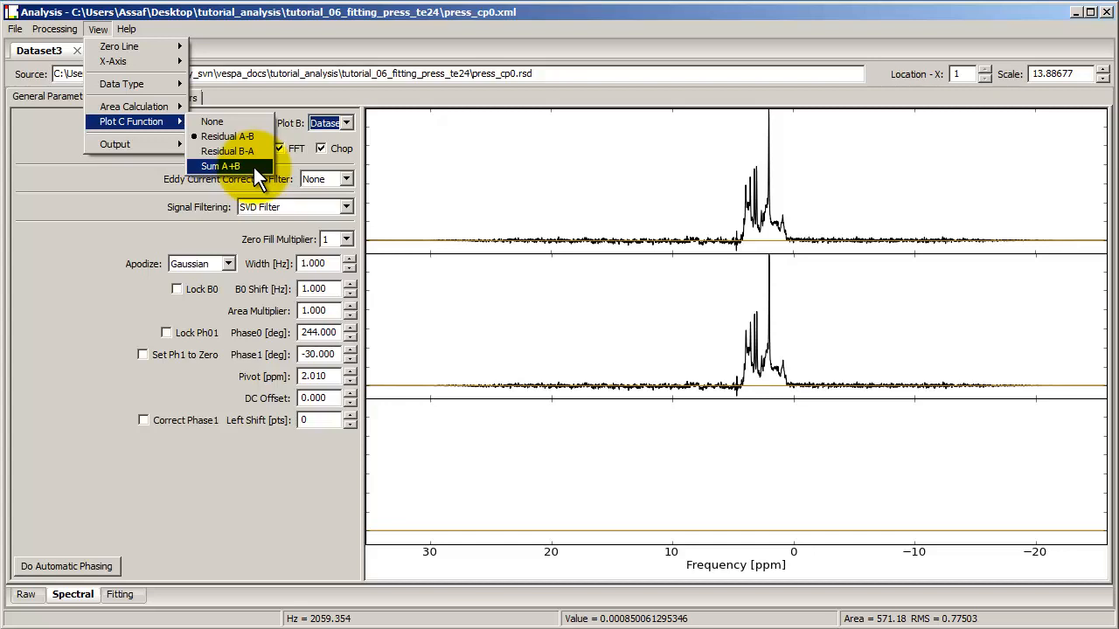
click(99, 196)
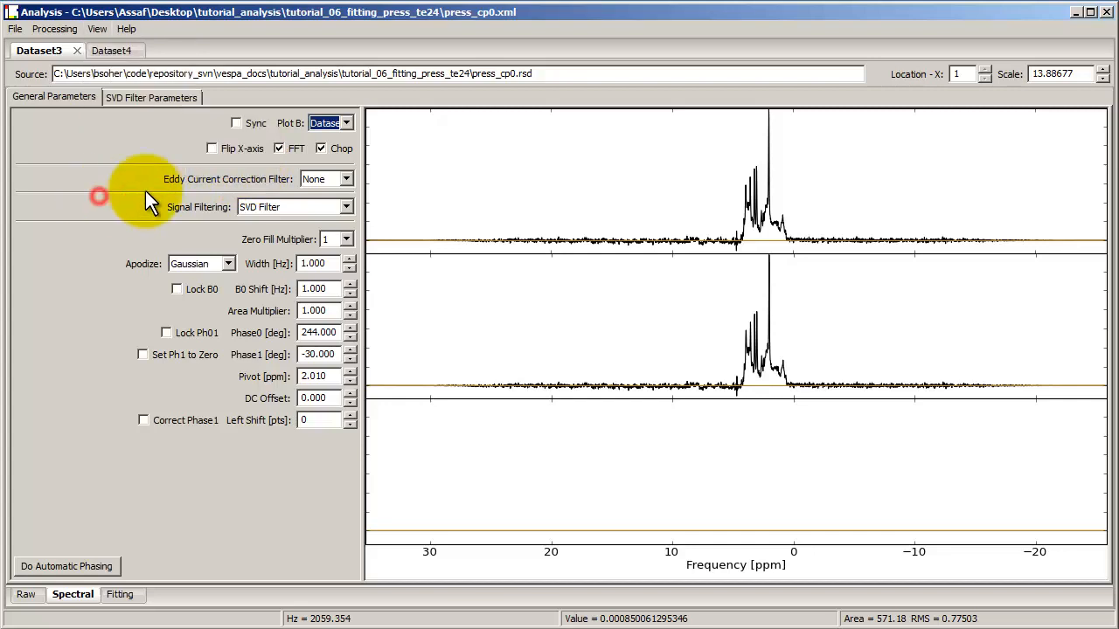
Step: Set Plot B back to None
click(312, 125)
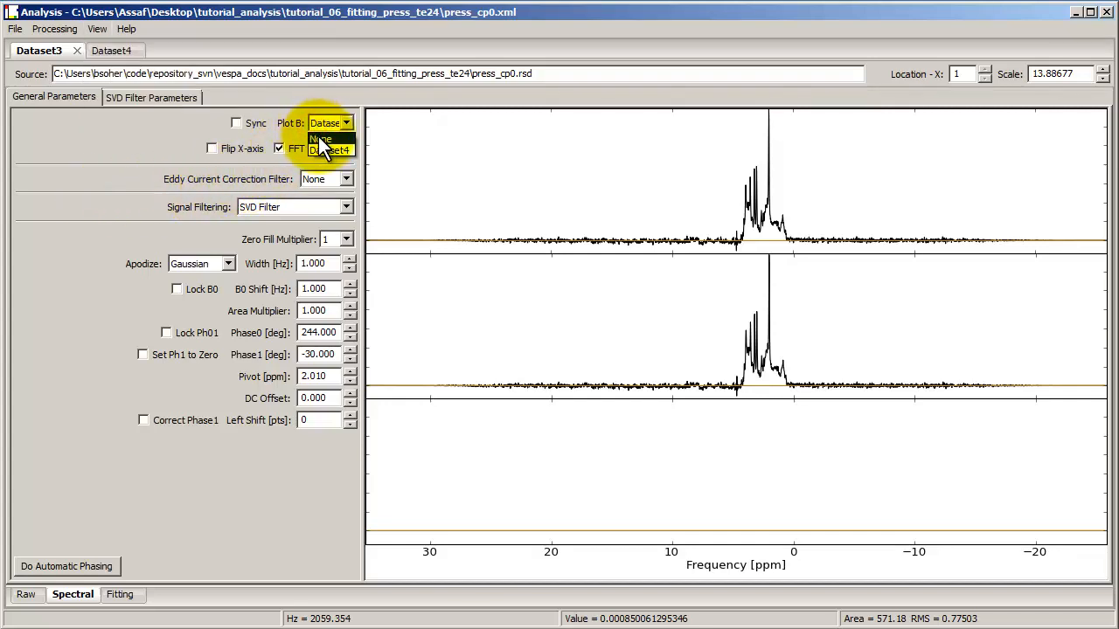
click(318, 138)
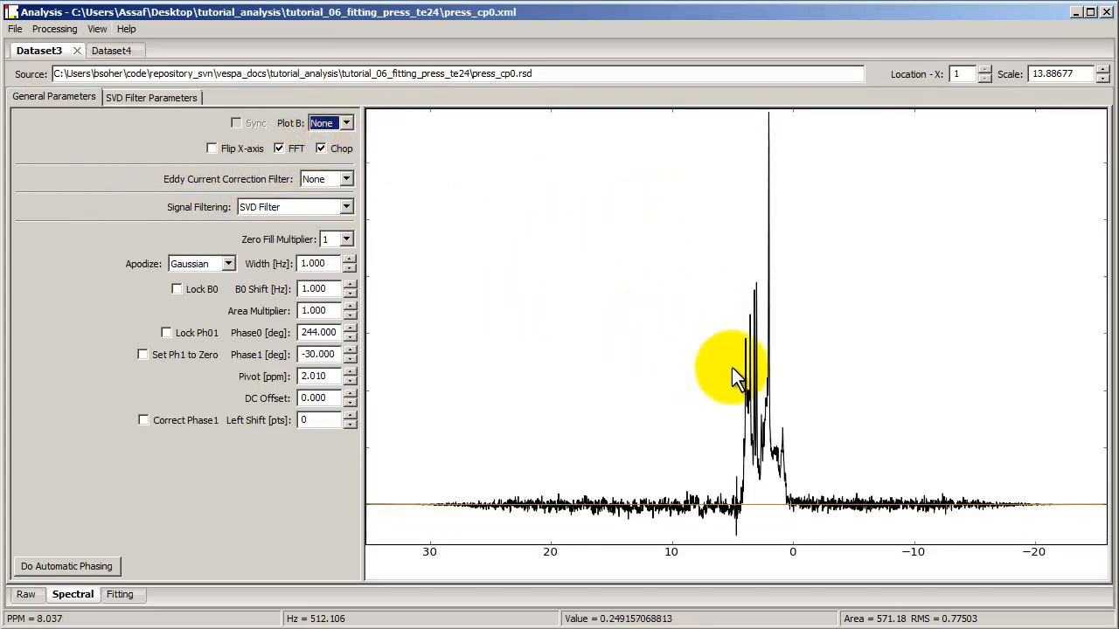
Step: Toggle the Chop option off and on several times to compare its effect on the spectrum
click(322, 148)
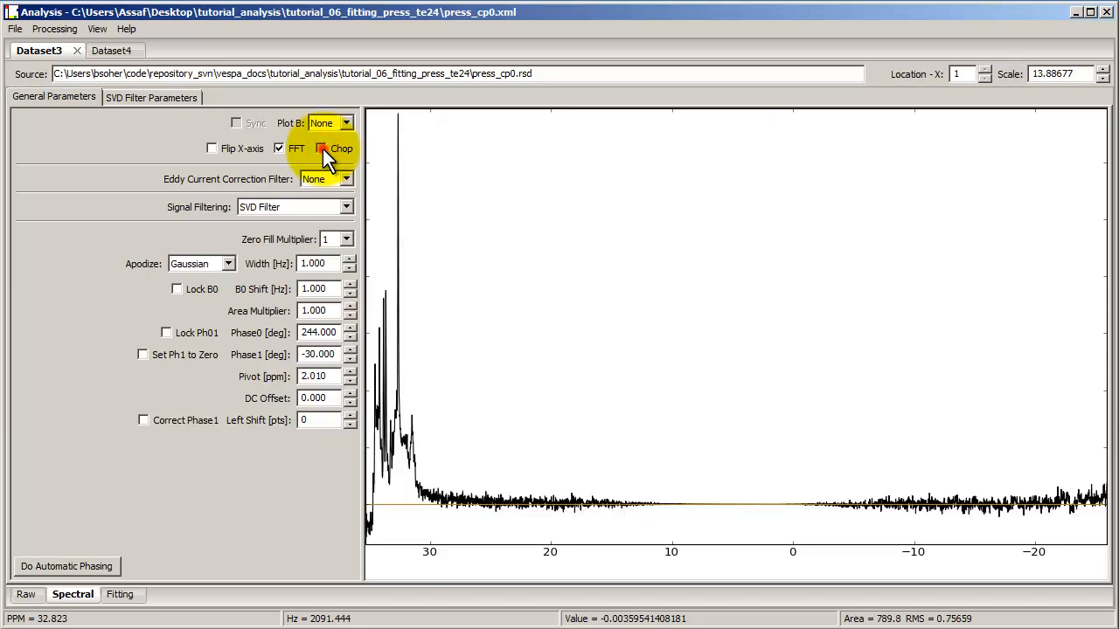
click(322, 149)
click(322, 149)
click(323, 148)
click(323, 148)
click(323, 148)
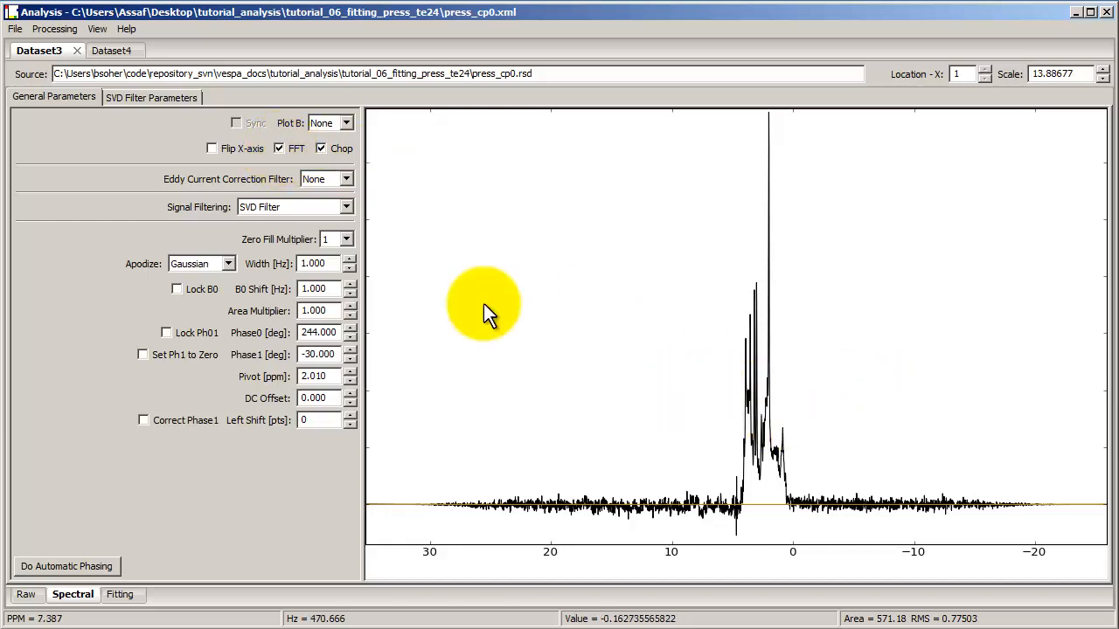
Step: Turn off FFT to display the time-domain signal
click(277, 148)
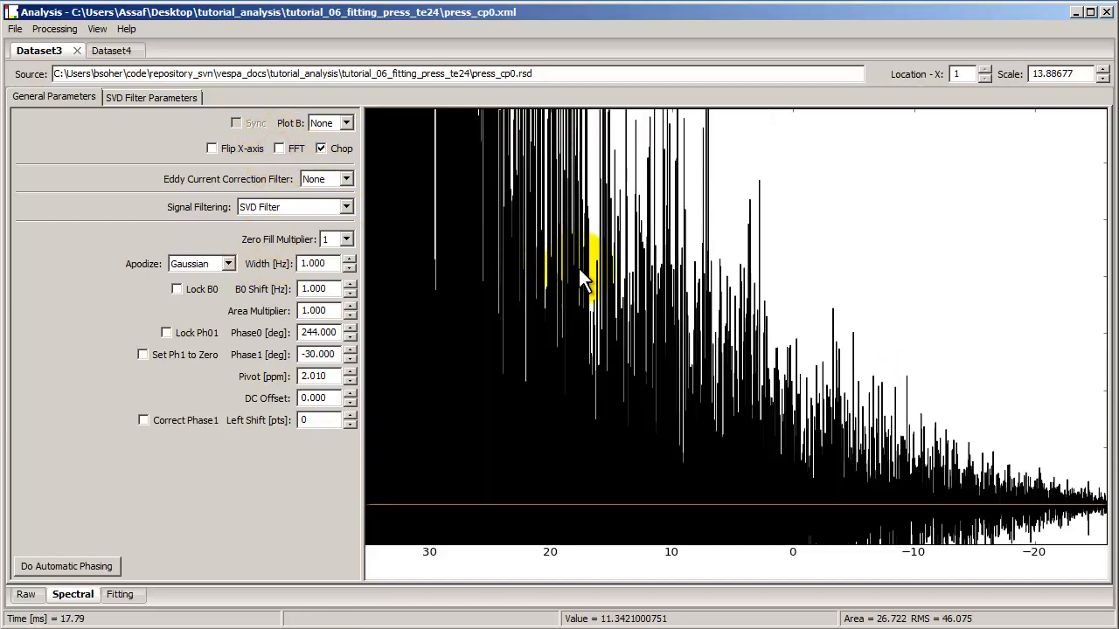
click(854, 270)
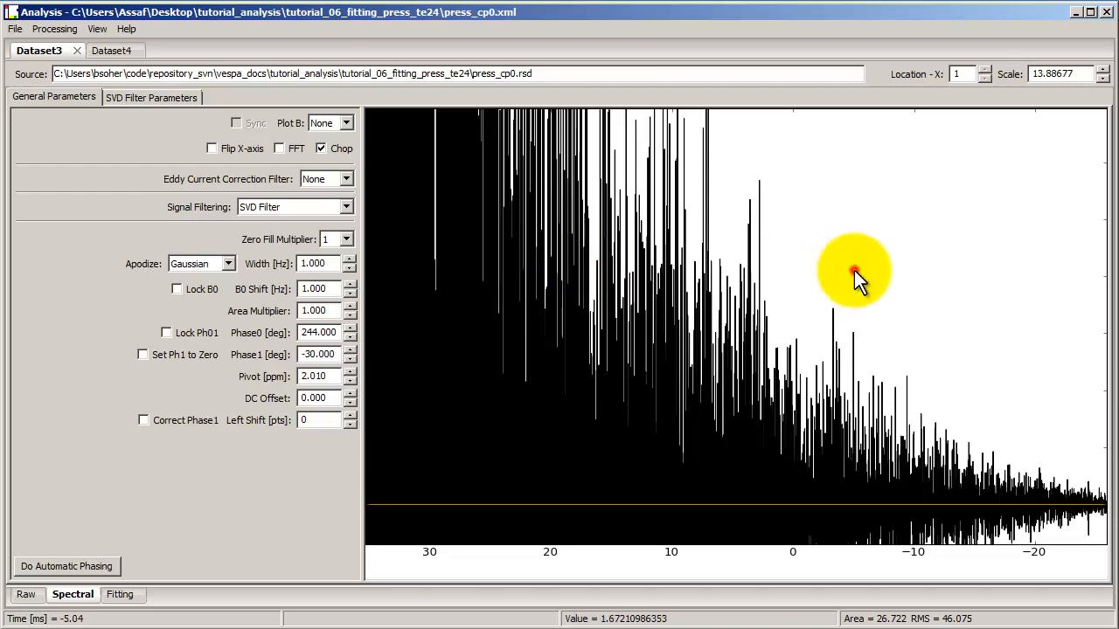
scroll(702, 297, down, 2)
scroll(701, 297, down, 8)
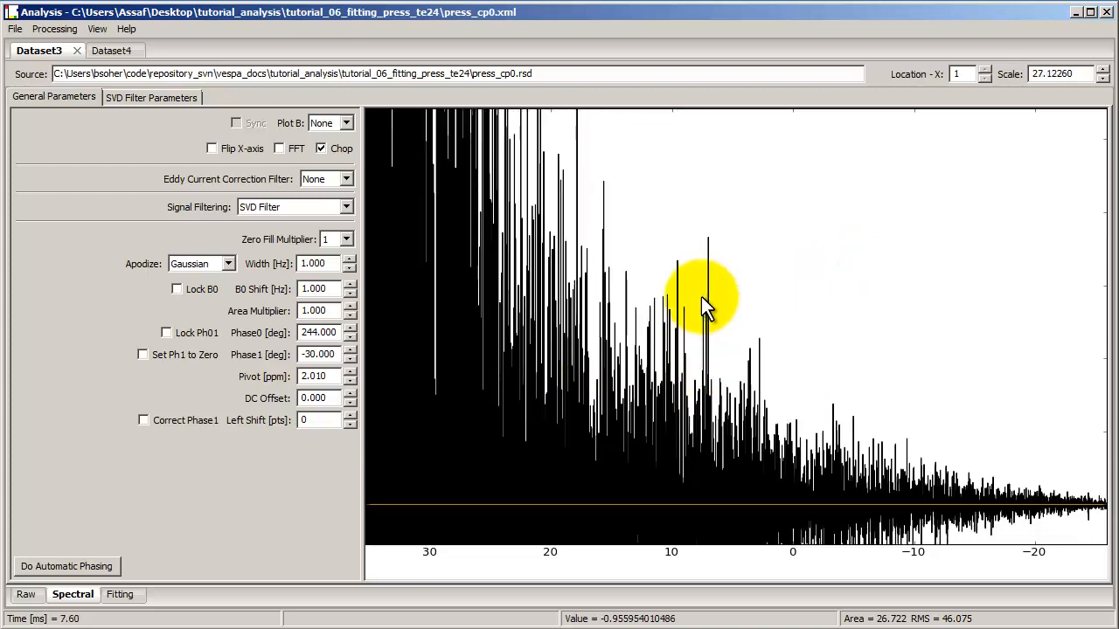
scroll(701, 296, down, 8)
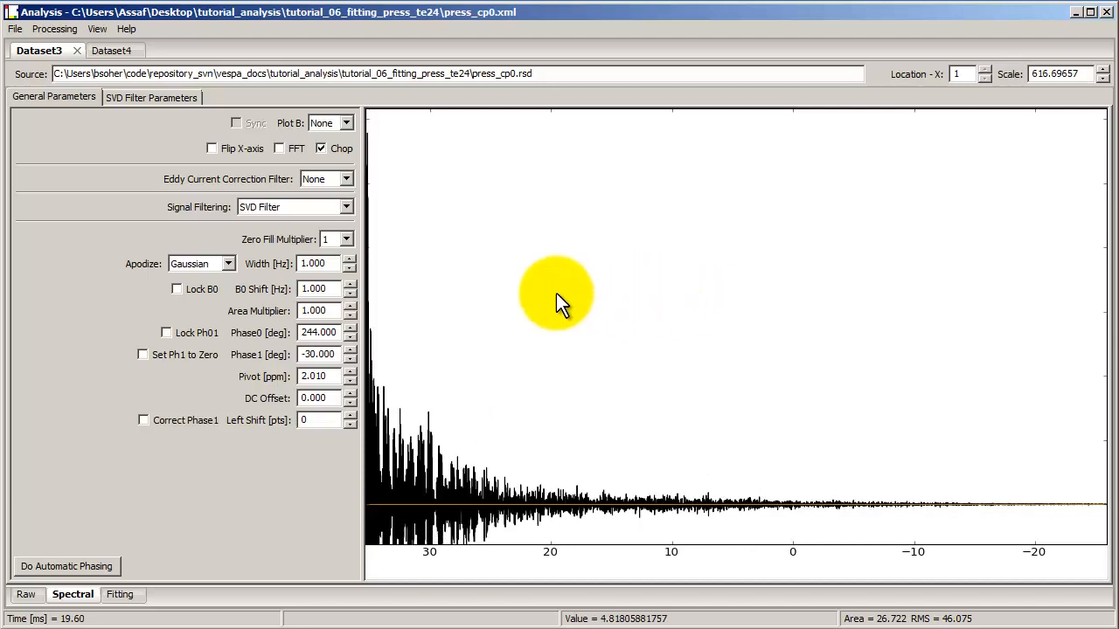
Step: Turn Chop off in the zoomed time-domain view, then re-enable FFT and Chop to show the spectrum
drag(499, 363, 417, 360)
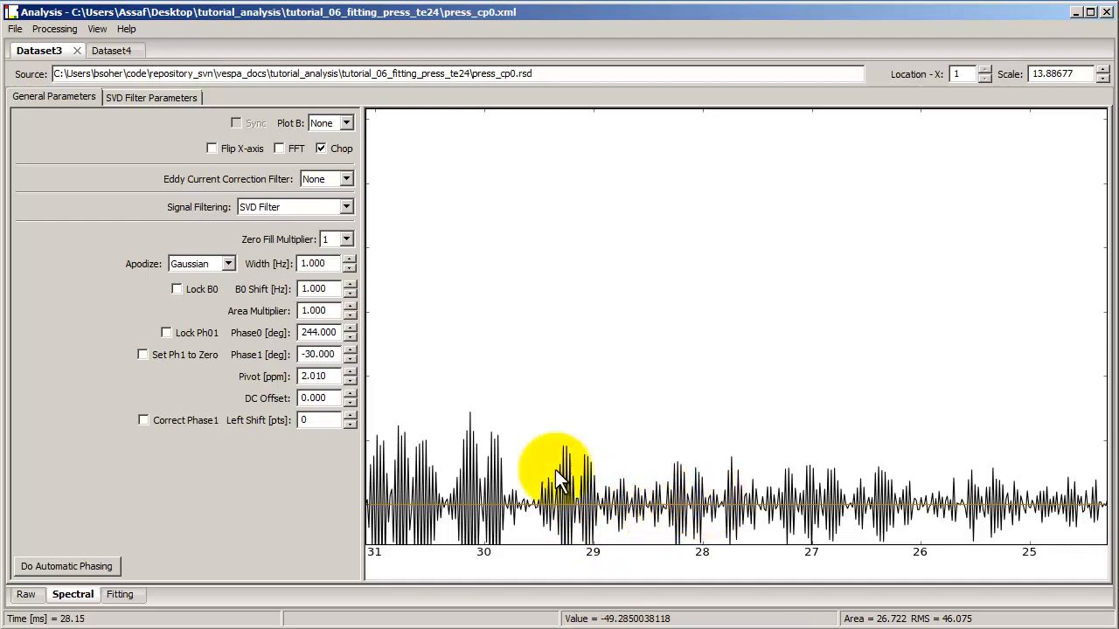
click(321, 149)
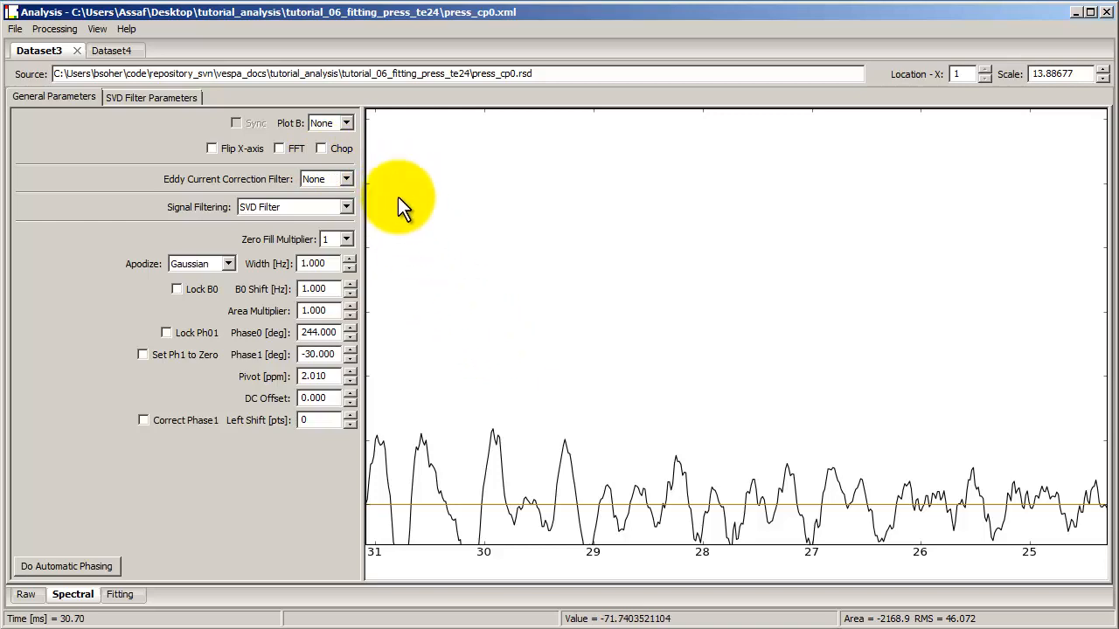
click(284, 148)
click(322, 148)
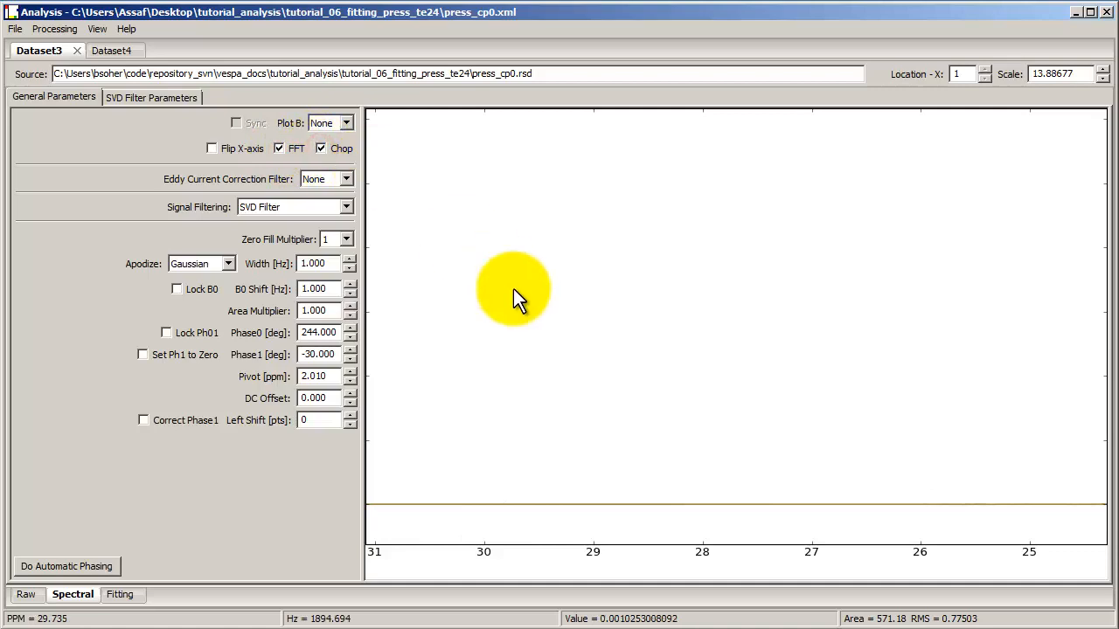
click(513, 288)
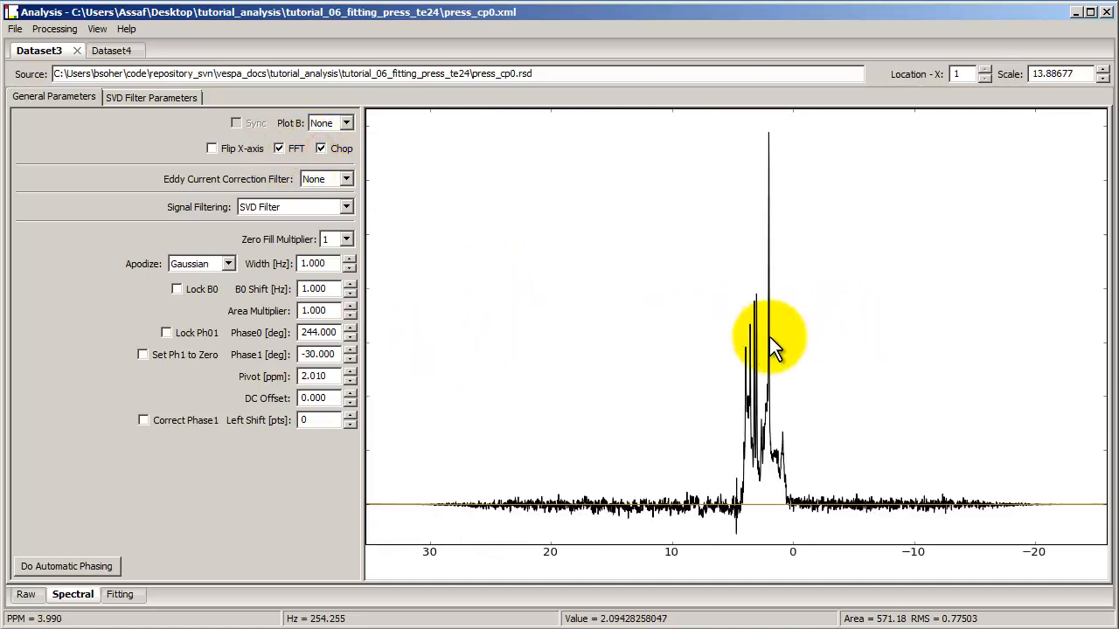
Step: Toggle Chop off and back on to compare the spectrum
click(339, 148)
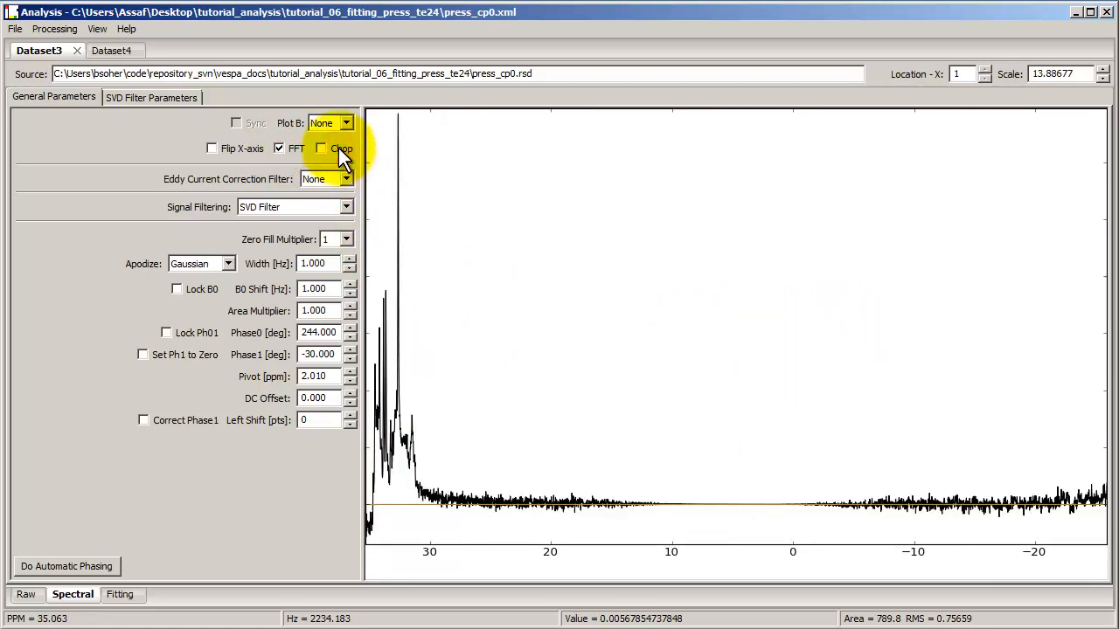
click(338, 148)
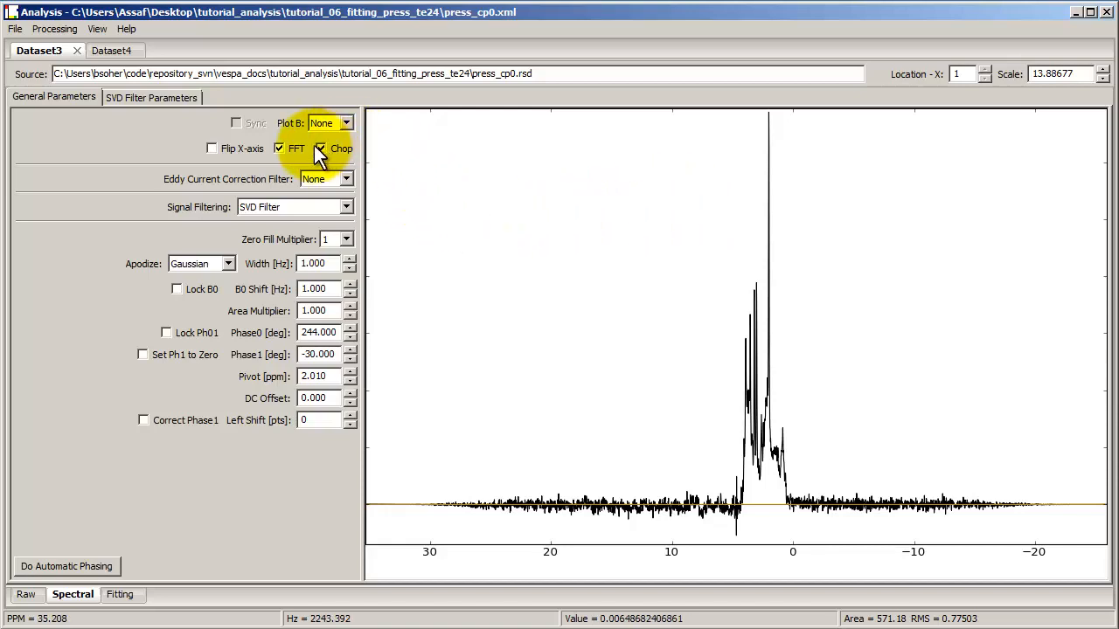
Step: Turn off FFT and zoom into the time-domain signal to inspect its oscillations
click(285, 148)
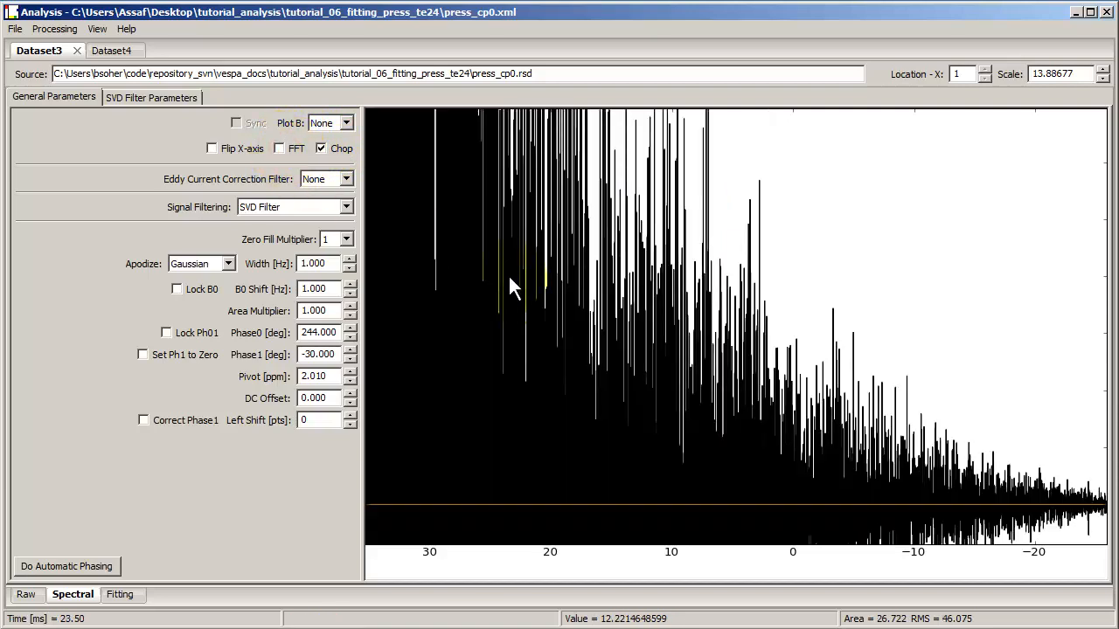
drag(505, 273, 658, 299)
click(658, 299)
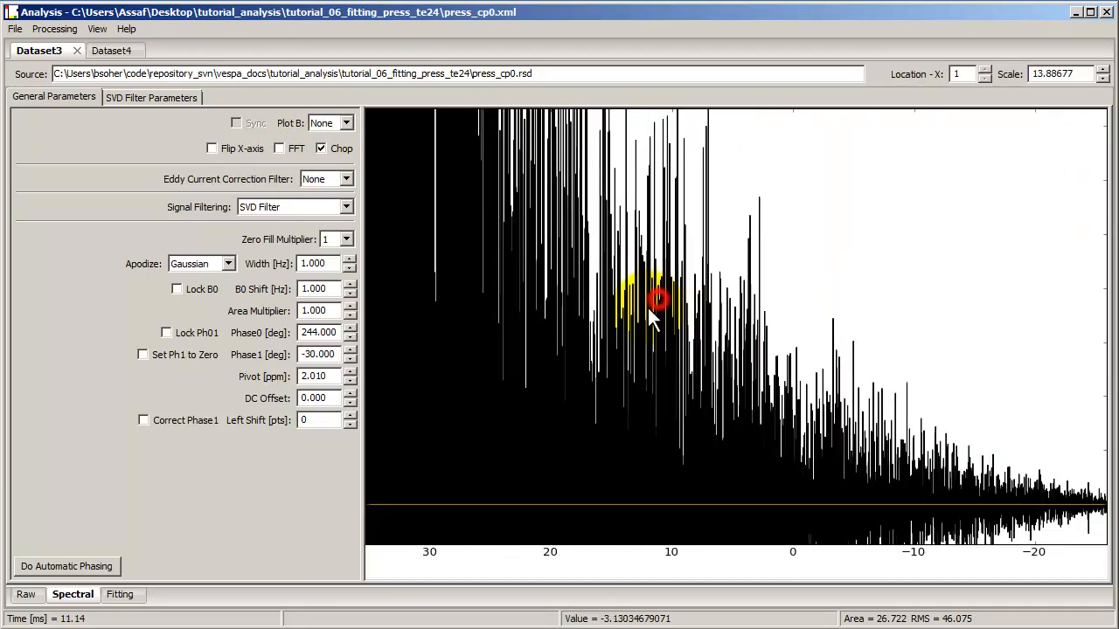
drag(576, 317, 677, 335)
scroll(674, 346, down, 10)
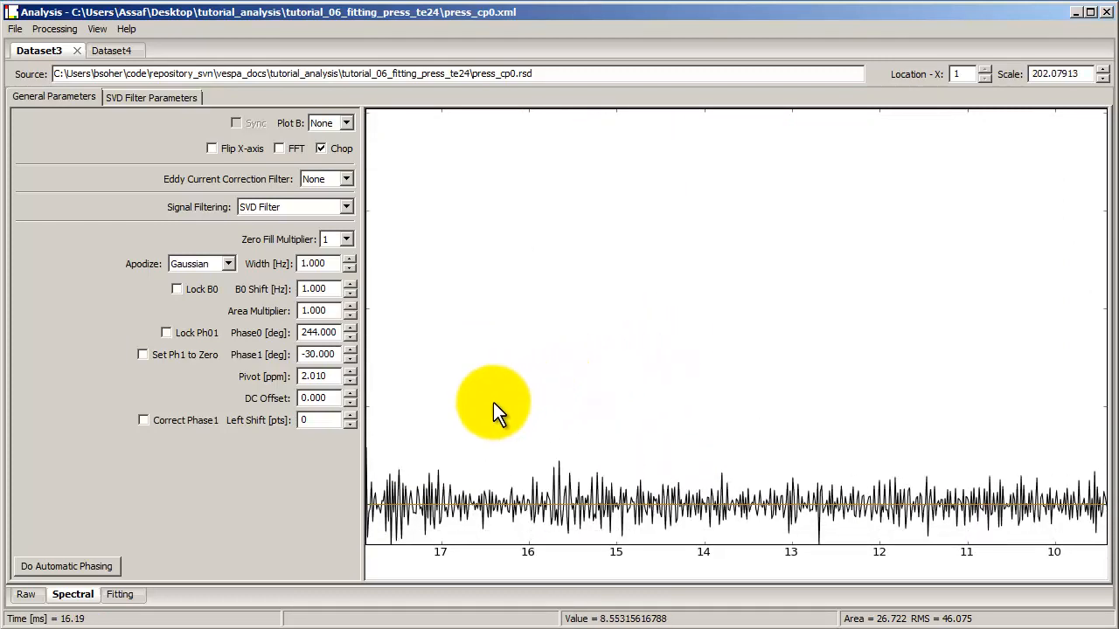
drag(467, 405, 947, 442)
scroll(810, 421, up, 5)
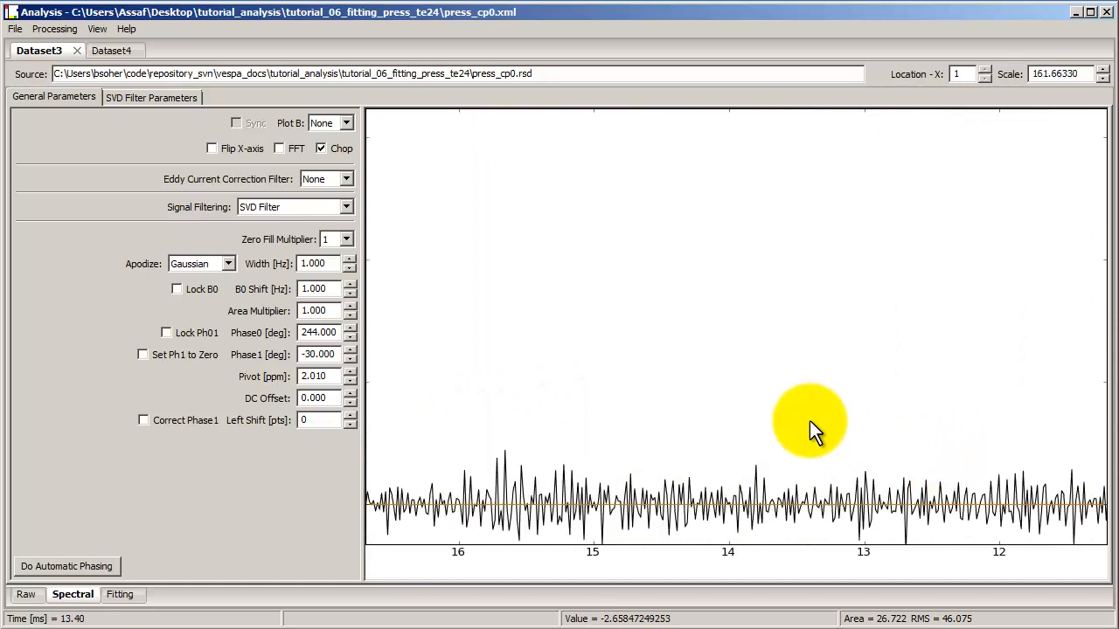
Step: Toggle Chop off and on in the time domain and turn FFT back on
click(321, 149)
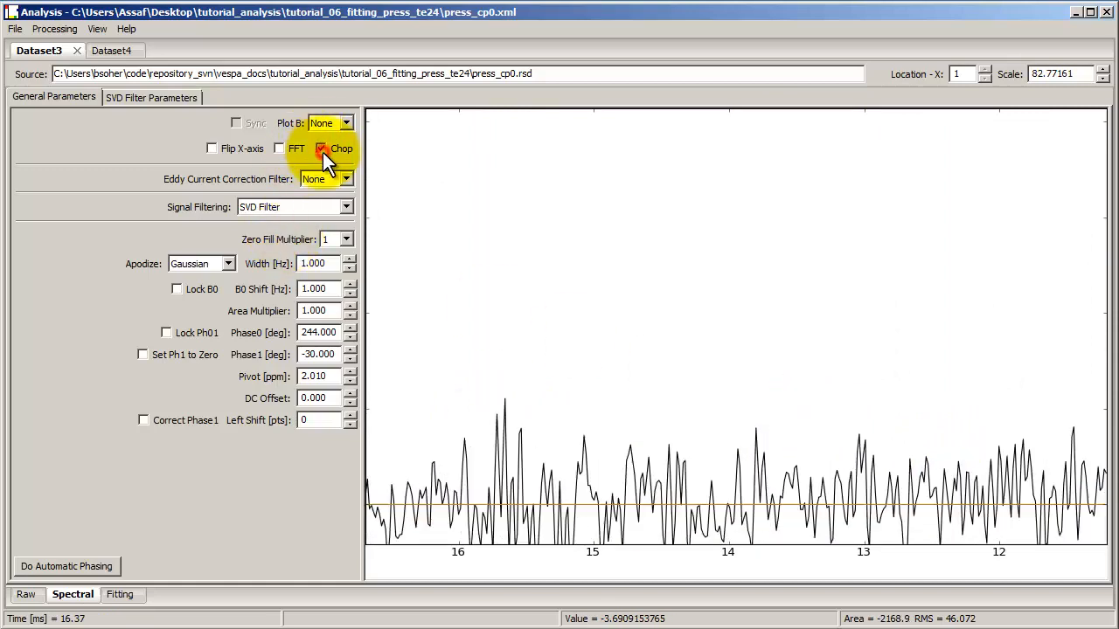
click(322, 149)
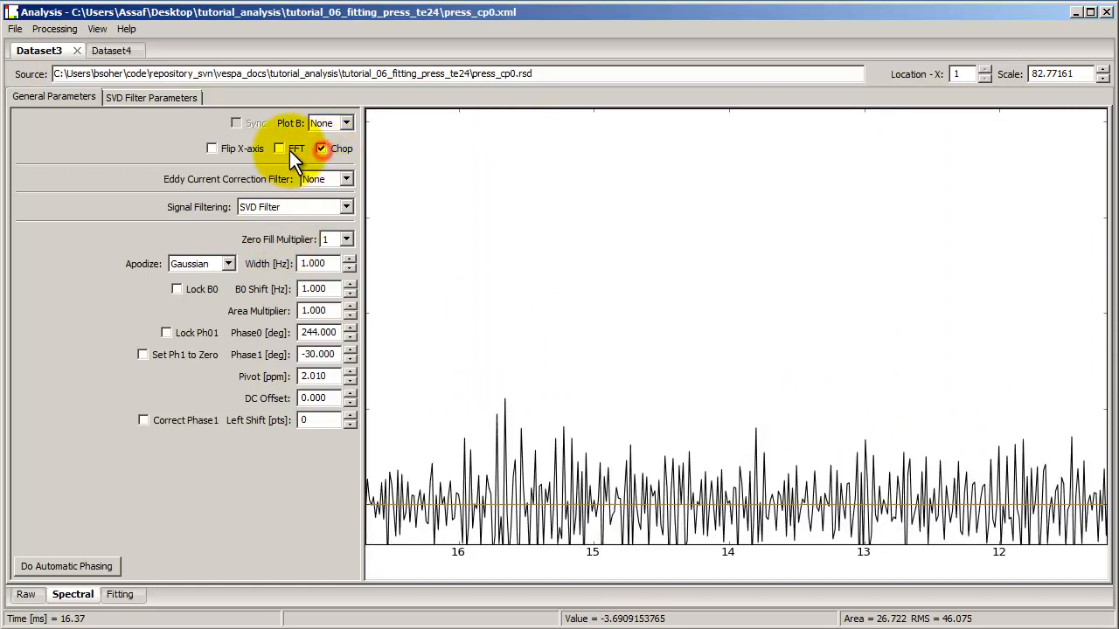
click(278, 147)
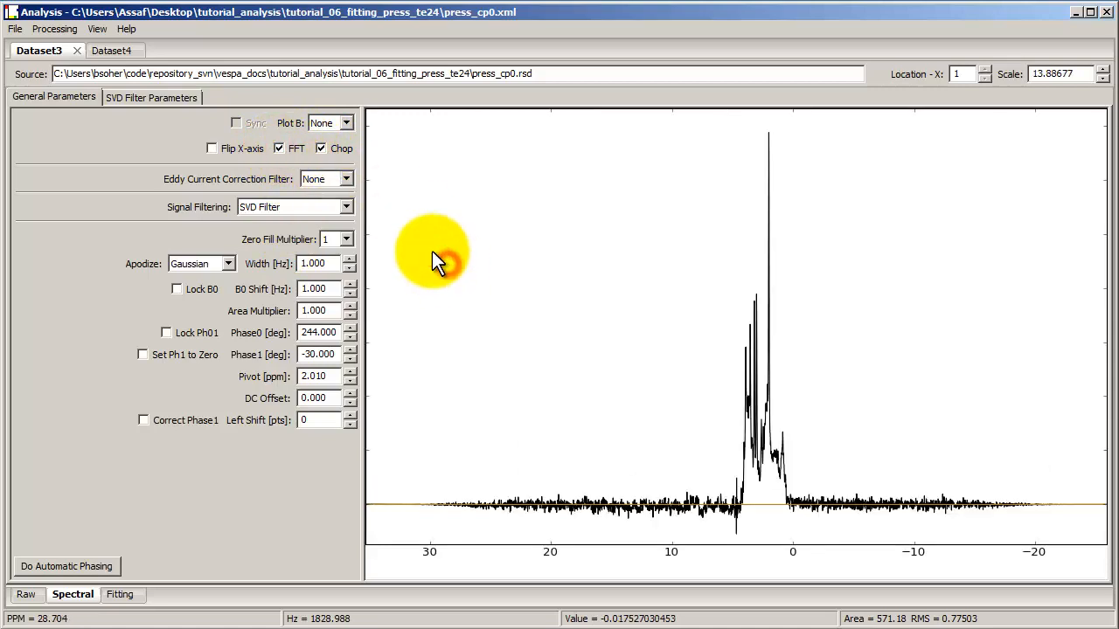
Step: Flip the spectrum's x-axis and flip it back
click(214, 149)
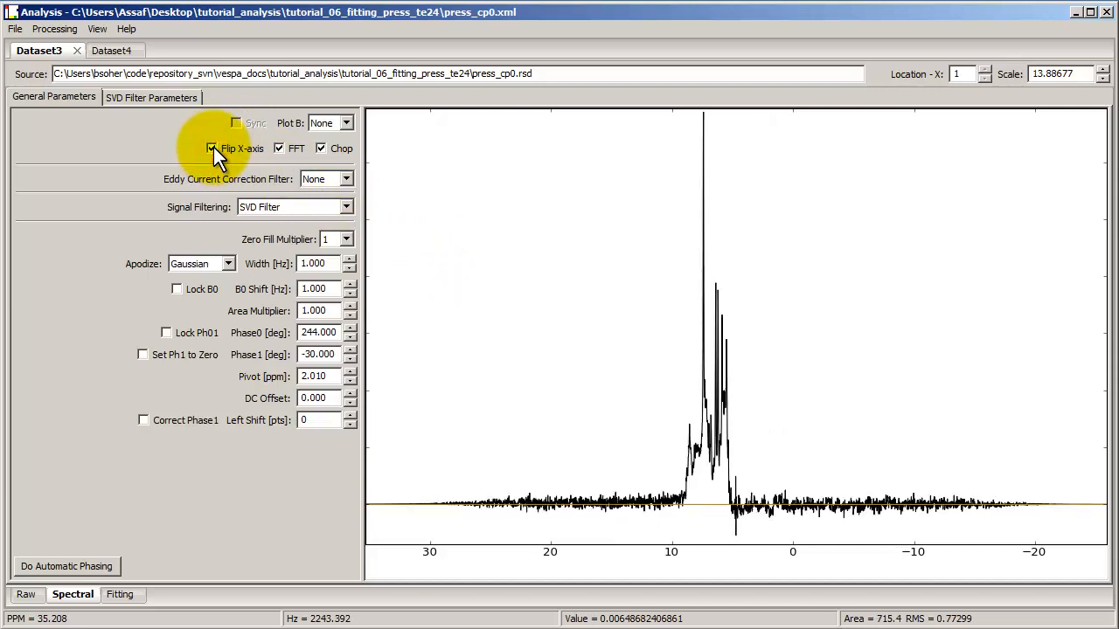
click(213, 148)
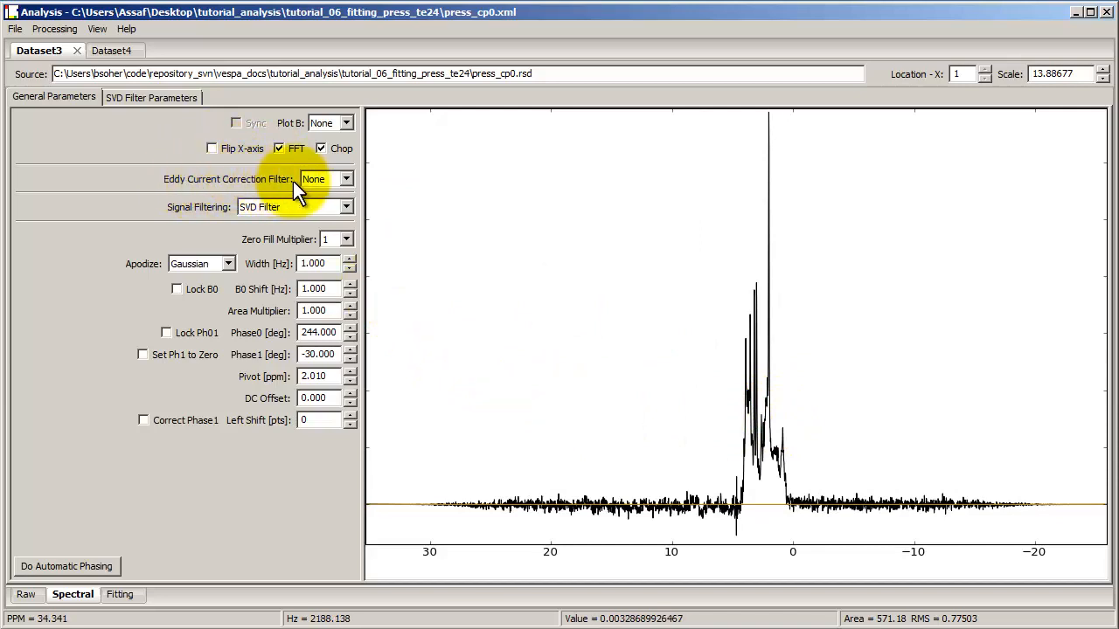
Step: Set the Eddy Current Correction Filter to None and Signal Filtering to SVD Filter
click(324, 177)
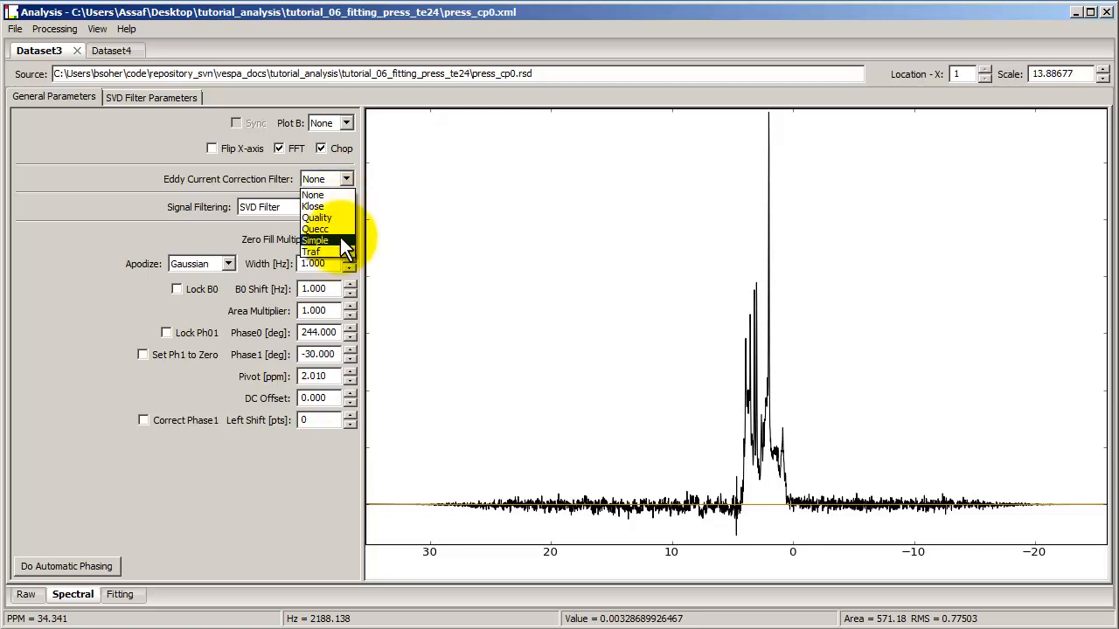
click(308, 177)
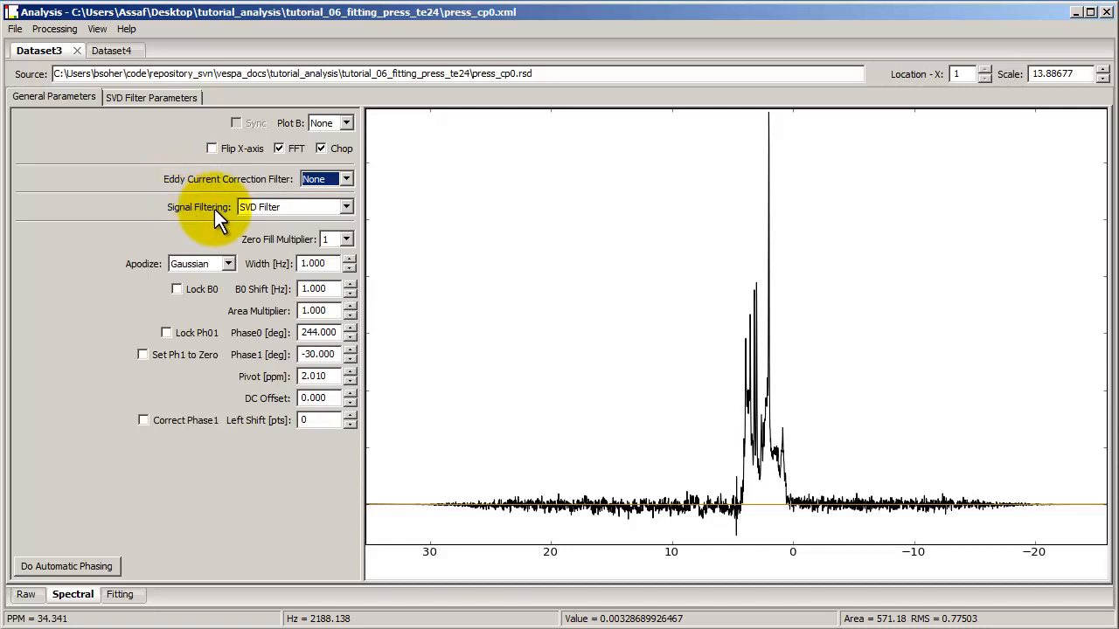
click(259, 210)
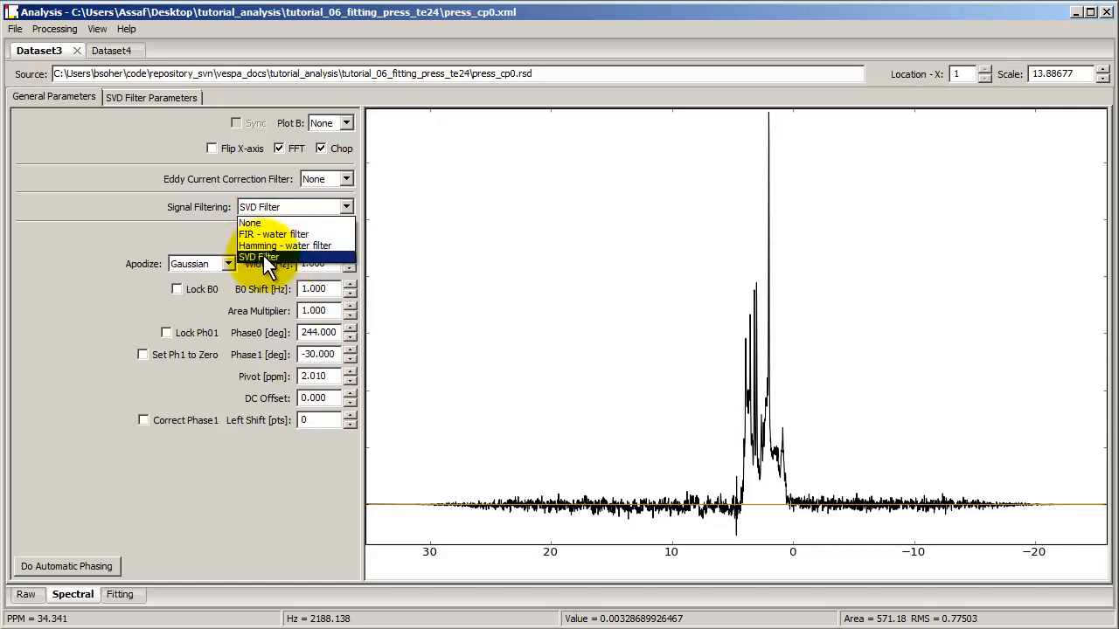
click(292, 258)
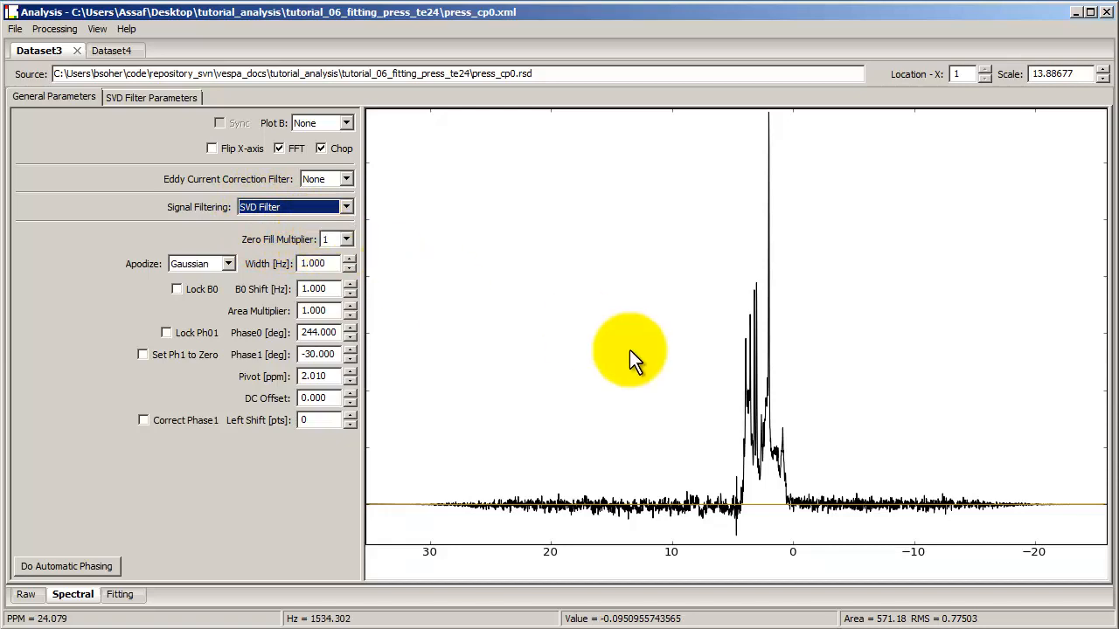
Step: Zoom into the spectrum's metabolite region, then turn off FFT to view the time-domain signal
drag(701, 399, 829, 400)
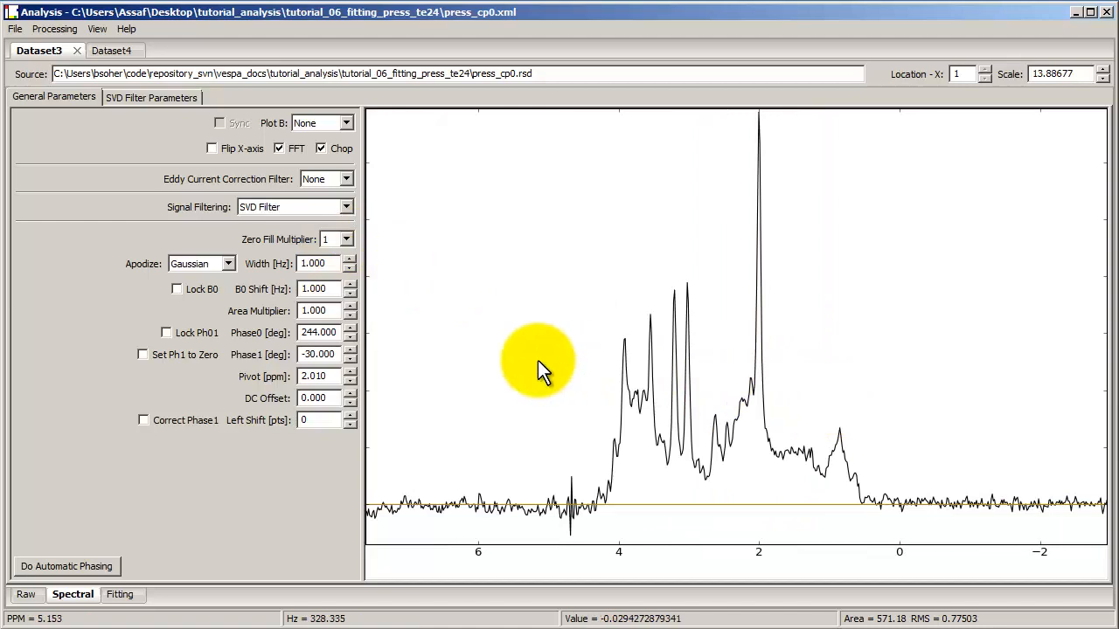
scroll(544, 333, down, 1)
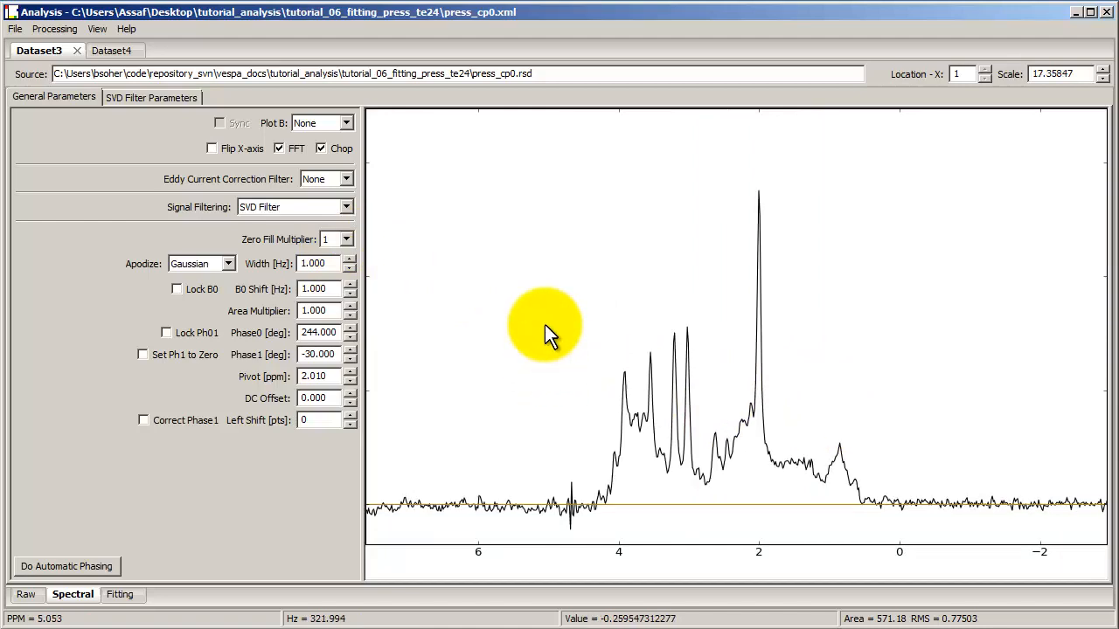
click(279, 149)
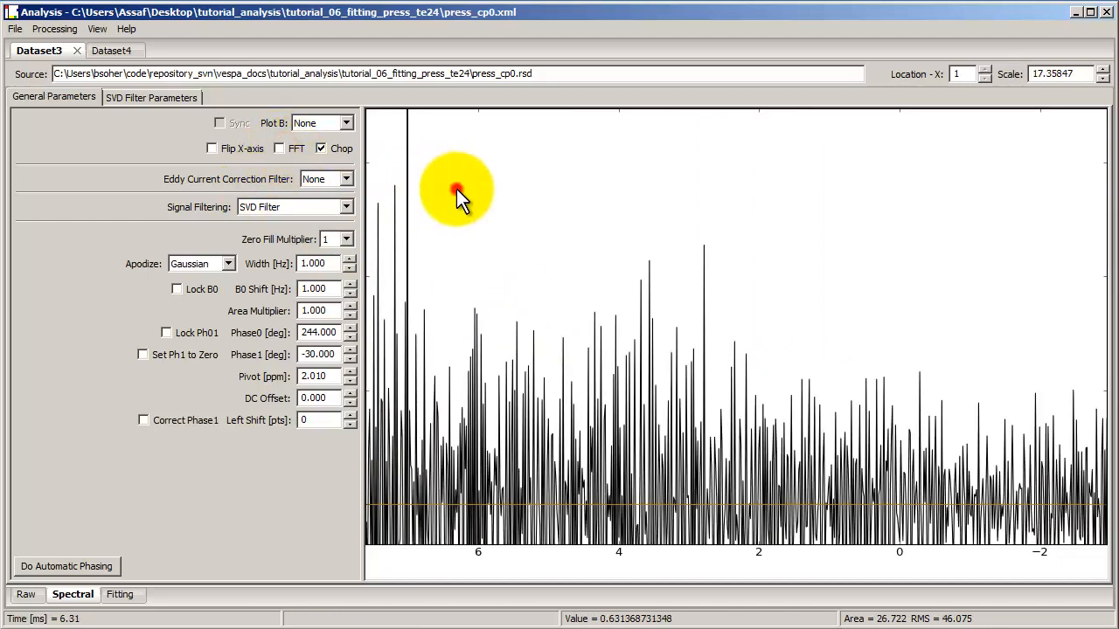
click(457, 189)
scroll(617, 254, down, 2)
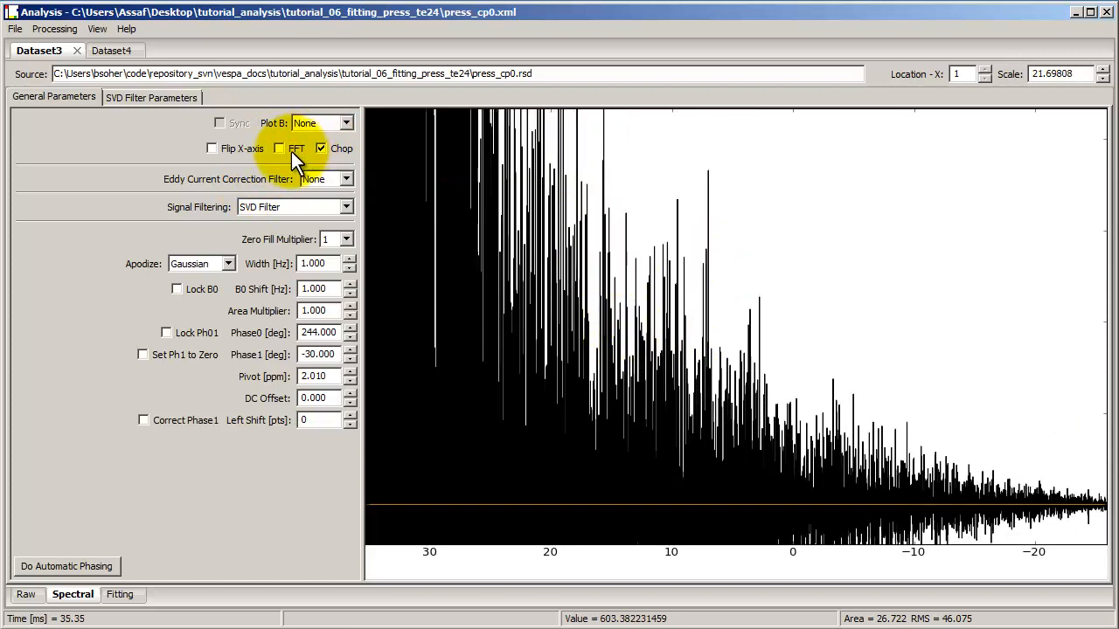
scroll(549, 249, down, 8)
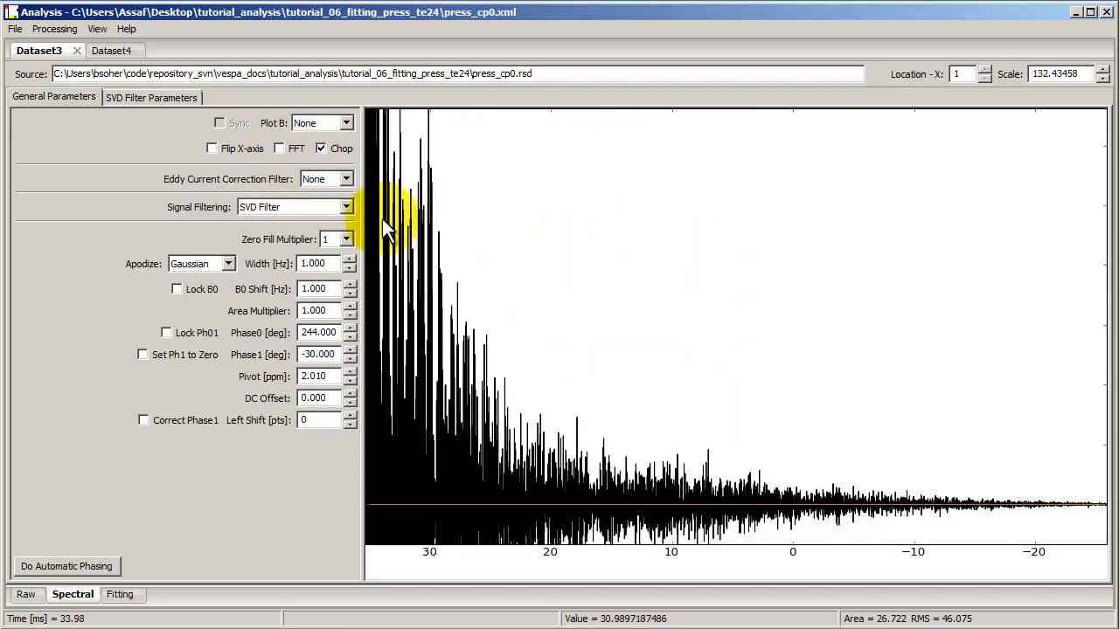
Step: Try a Zero Fill Multiplier of 4, then reset it to 1
click(346, 240)
click(347, 278)
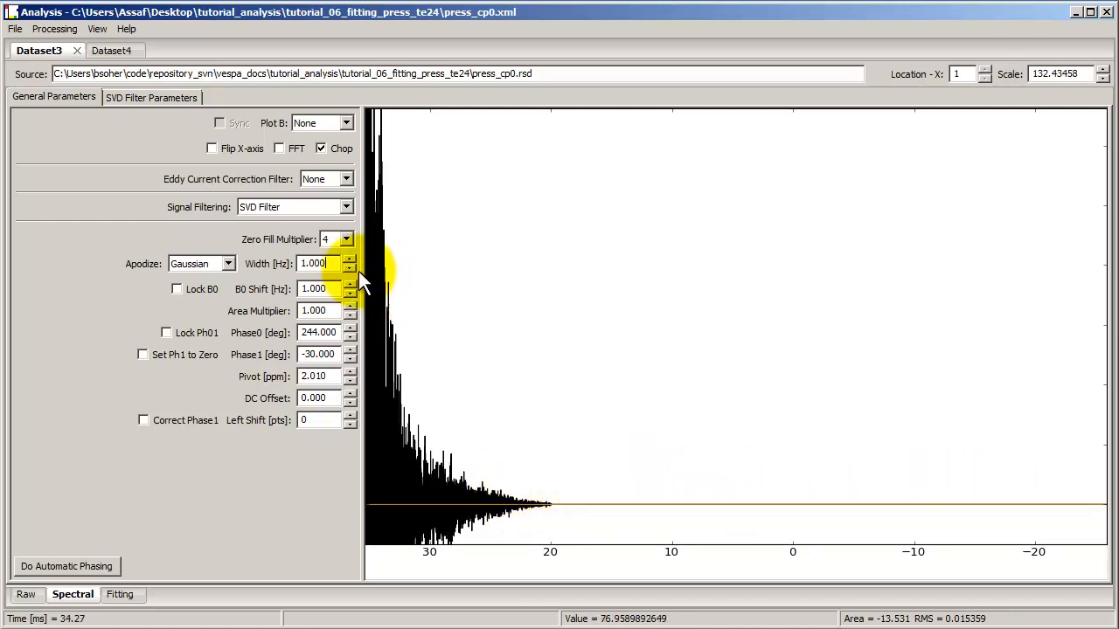
click(337, 241)
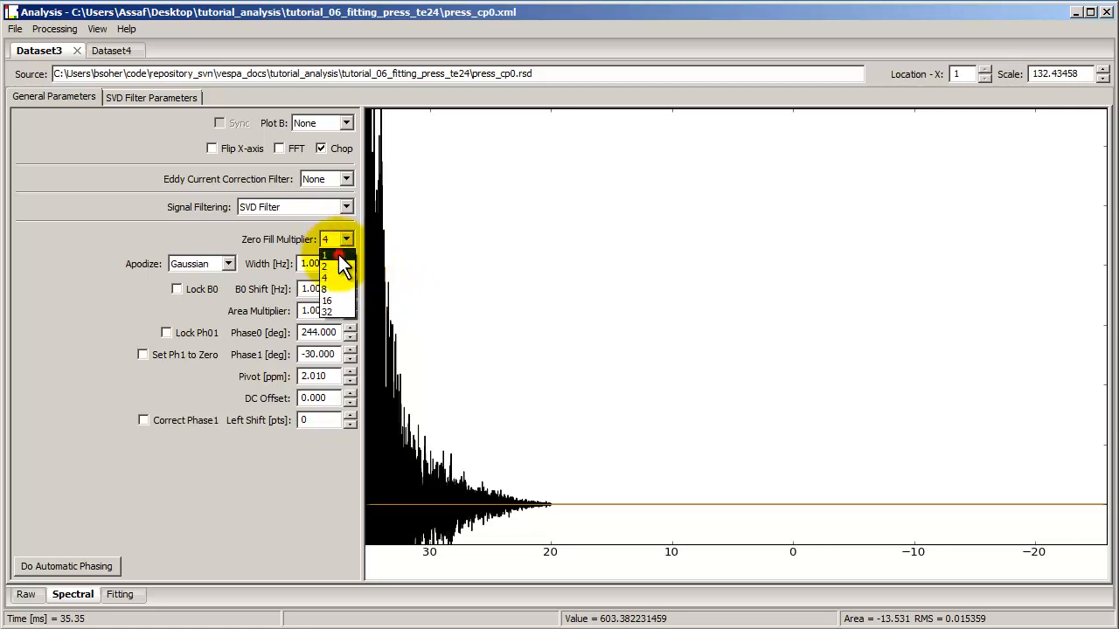
click(339, 254)
click(339, 255)
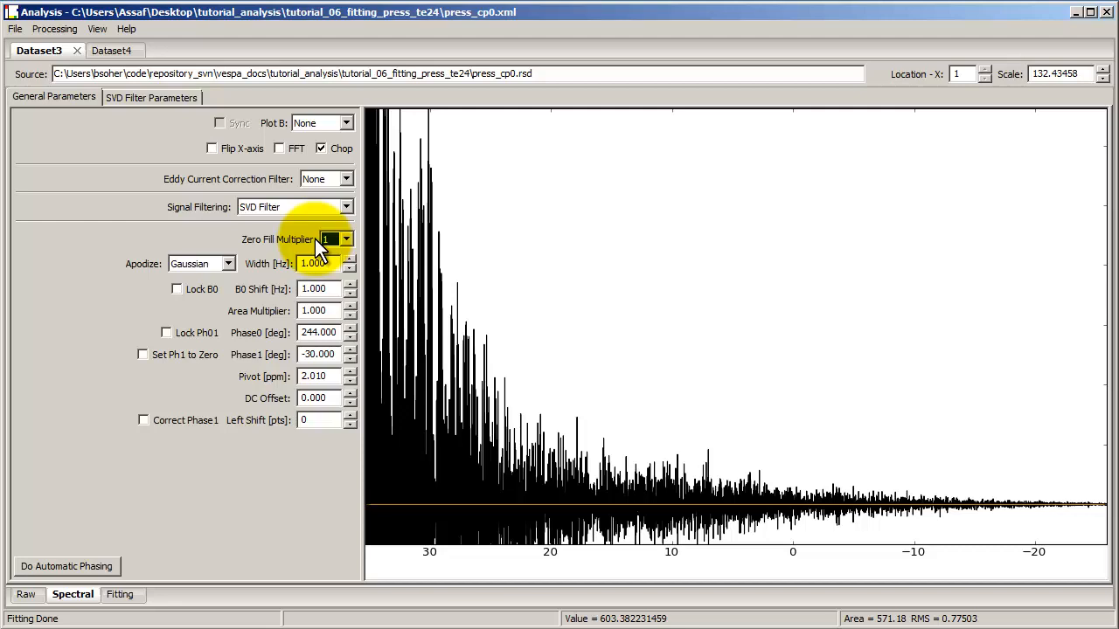
Step: Turn FFT back on and zoom into the spectrum between about 10 and -5 ppm
click(278, 149)
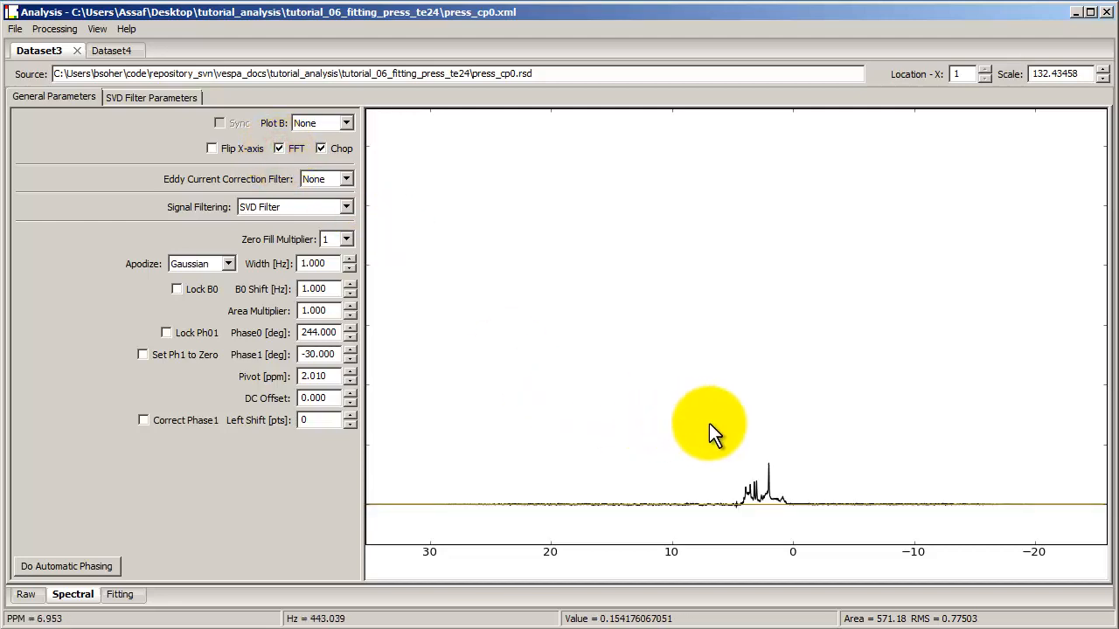
scroll(708, 423, up, 5)
scroll(709, 423, down, 2)
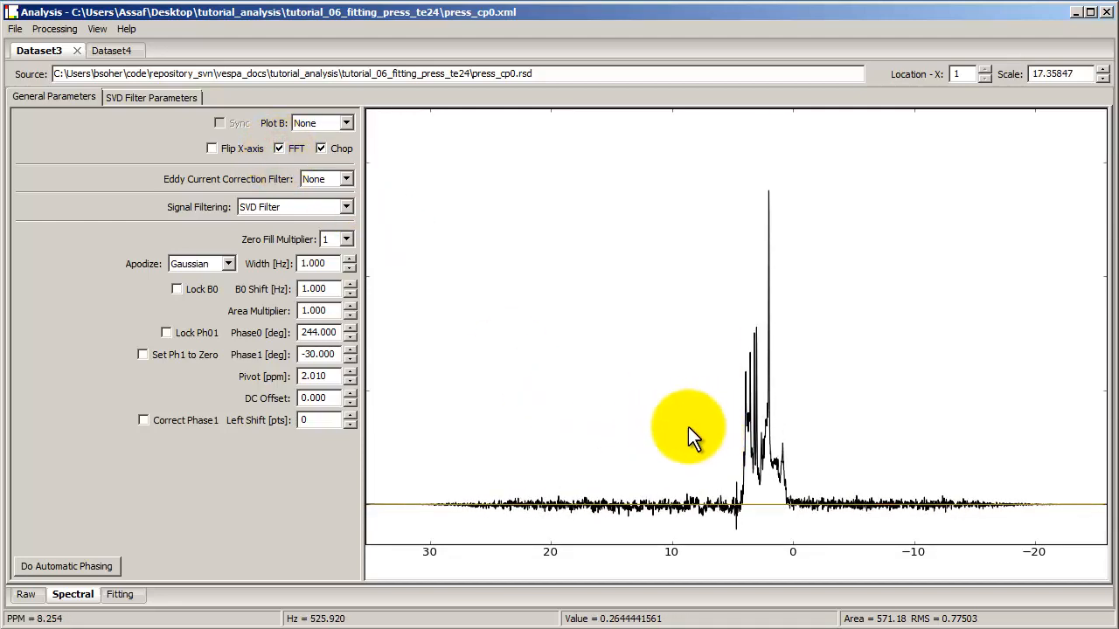
drag(666, 426, 858, 405)
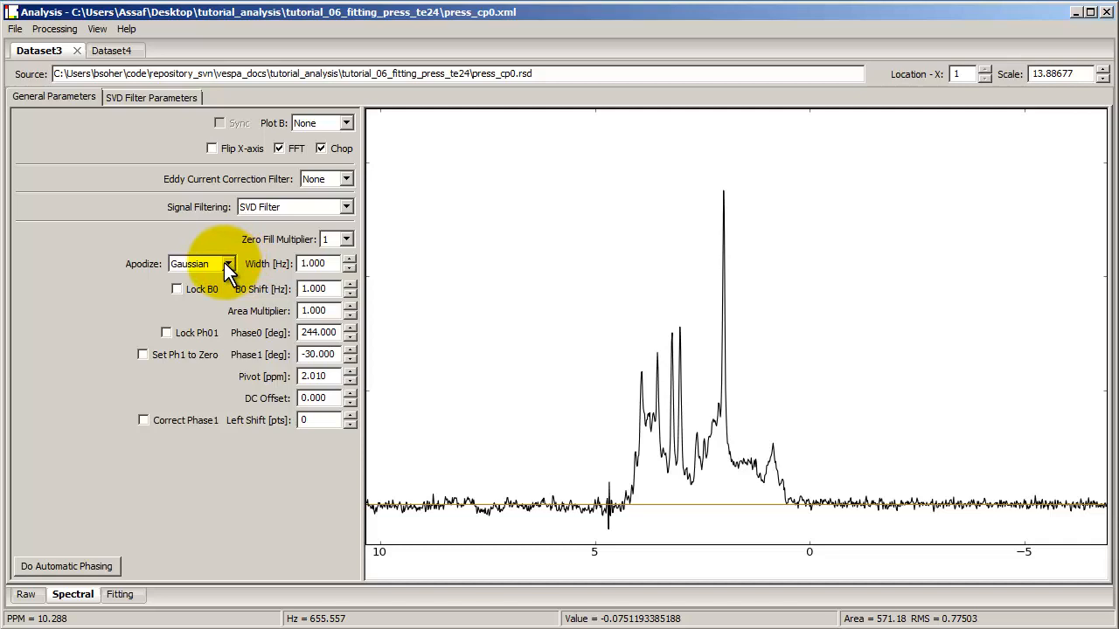
Step: Step the Gaussian apodization width up and down to compare smoothing, ending at 7.5 Hz
click(346, 258)
click(346, 258)
click(347, 259)
click(347, 259)
click(347, 259)
click(347, 258)
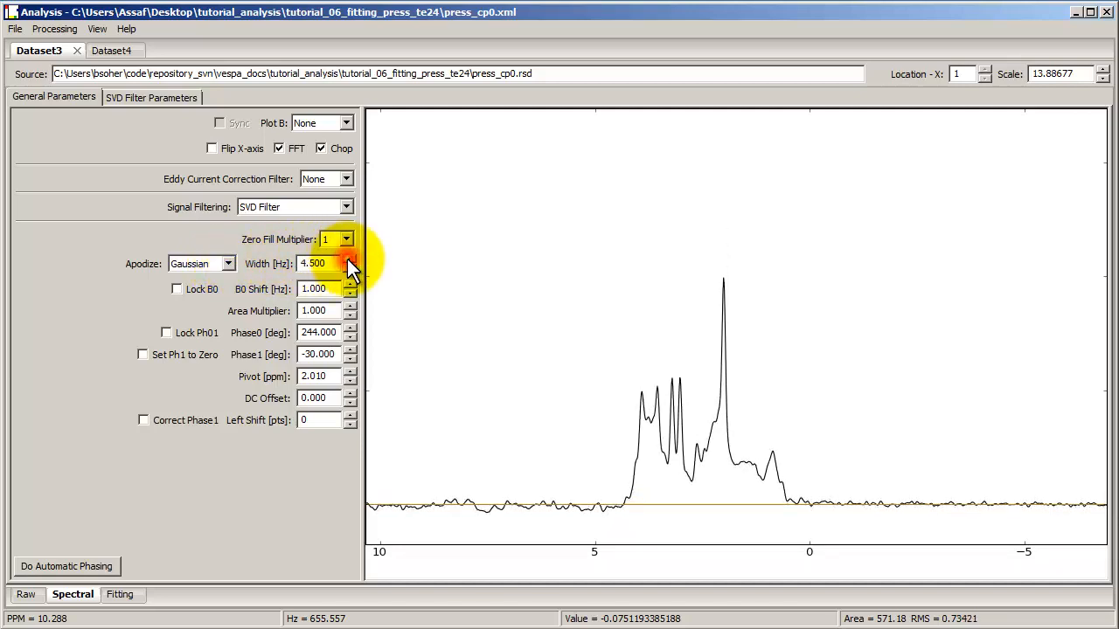
click(347, 259)
click(347, 259)
click(347, 258)
click(347, 258)
click(347, 259)
click(347, 258)
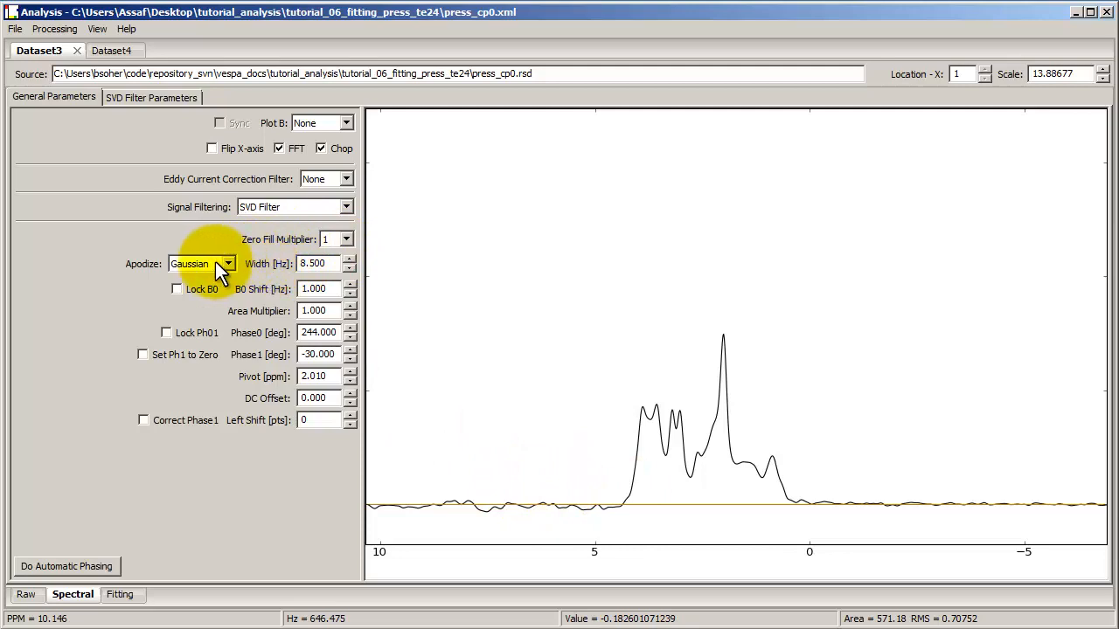
click(349, 269)
click(349, 269)
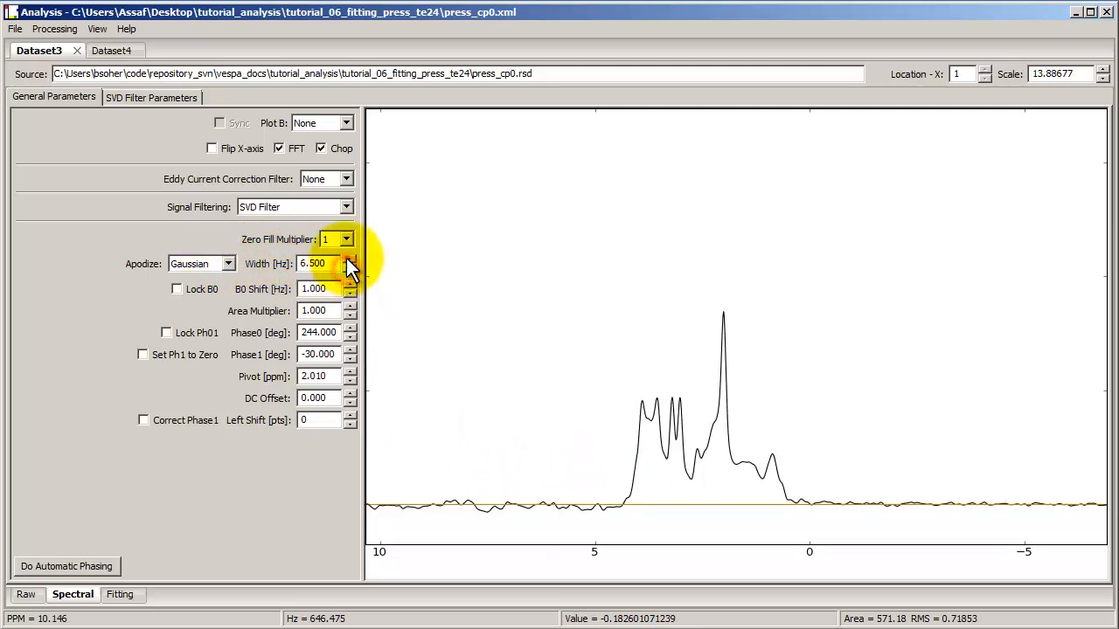
click(349, 259)
click(349, 260)
click(348, 259)
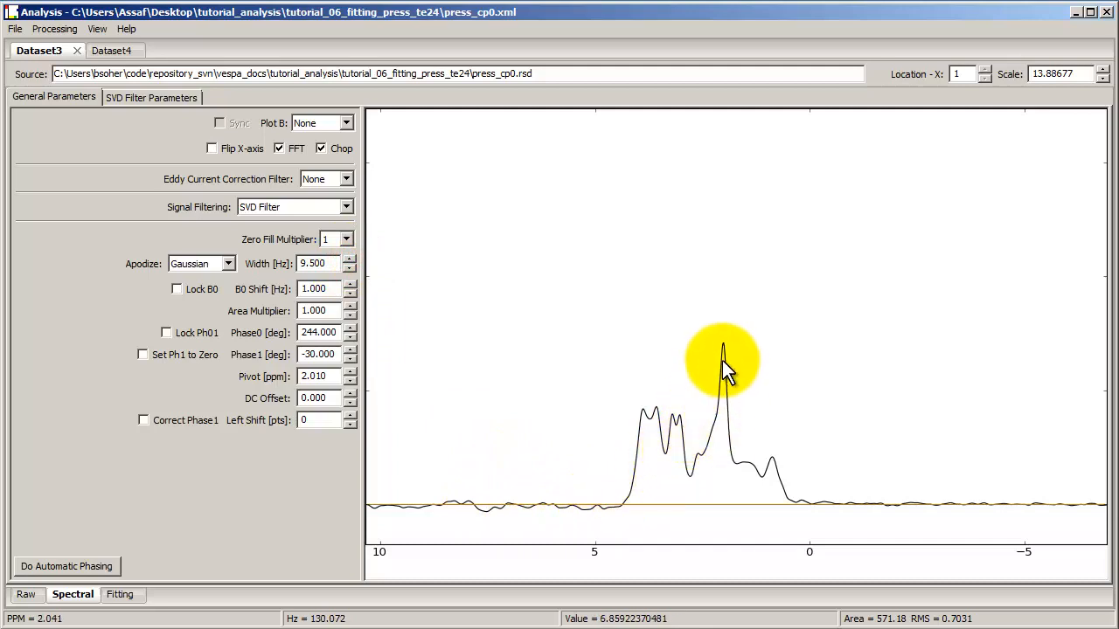
click(349, 269)
click(349, 270)
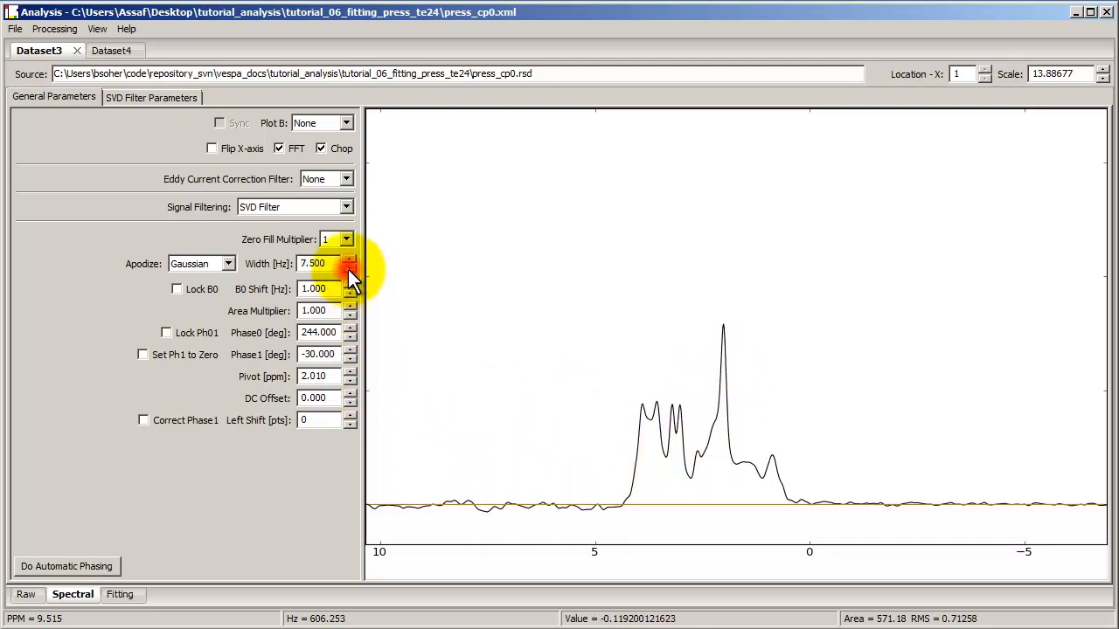
Step: Step the Gaussian apodization width down to 1 Hz to compare smoothing
click(349, 269)
click(349, 270)
click(349, 269)
click(348, 269)
click(348, 269)
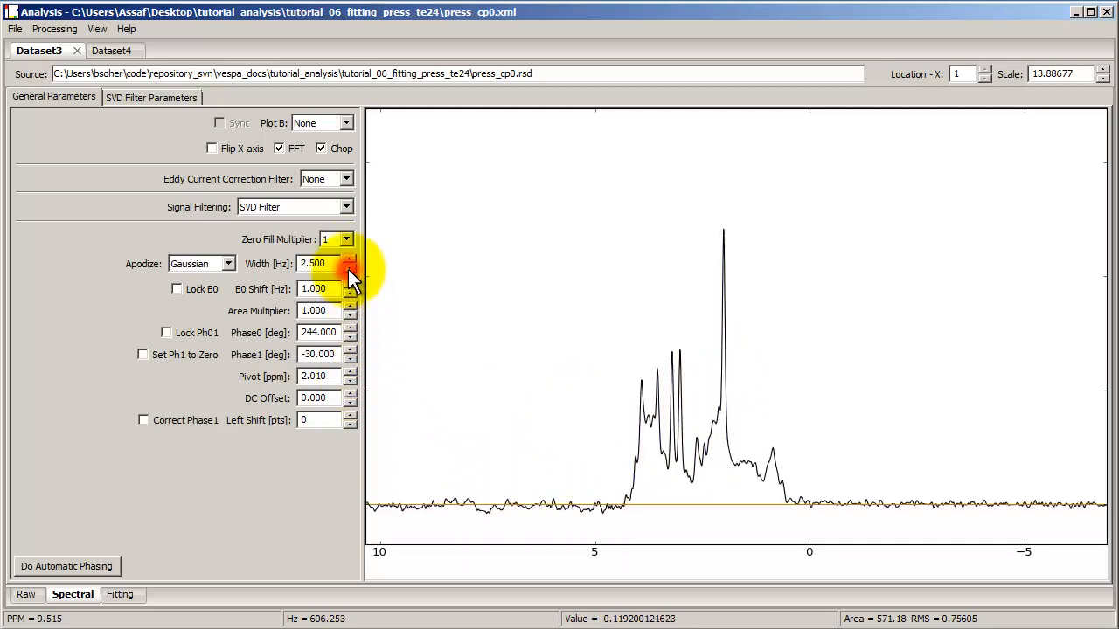
click(349, 269)
click(349, 269)
click(349, 270)
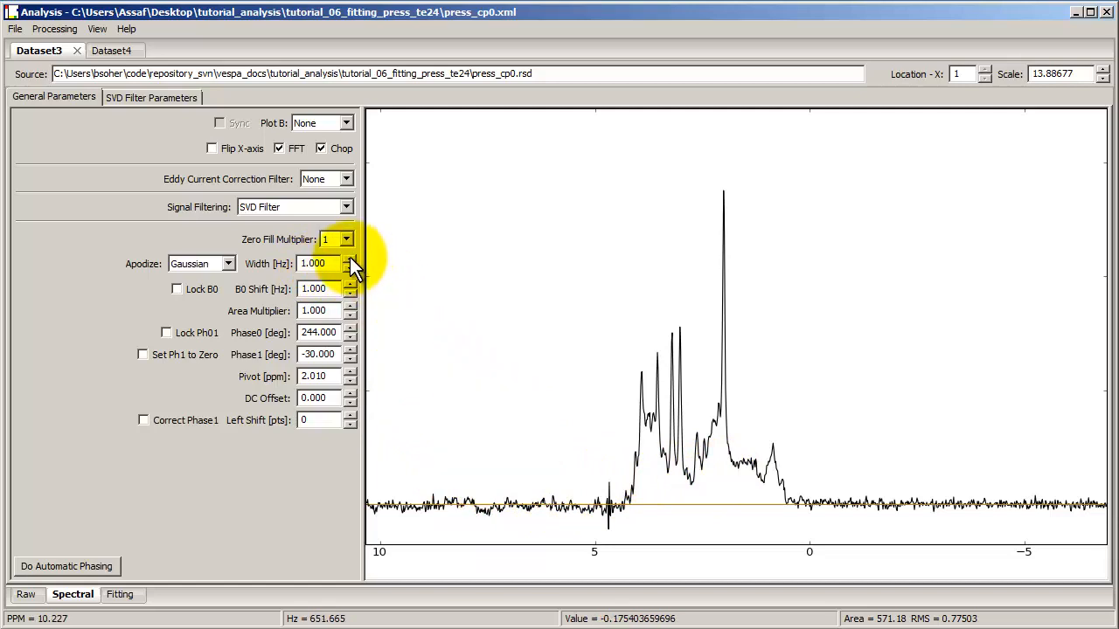
Step: Switch apodization to Lorentzian and step its width up to 3.5 Hz and back to 1 Hz
click(209, 264)
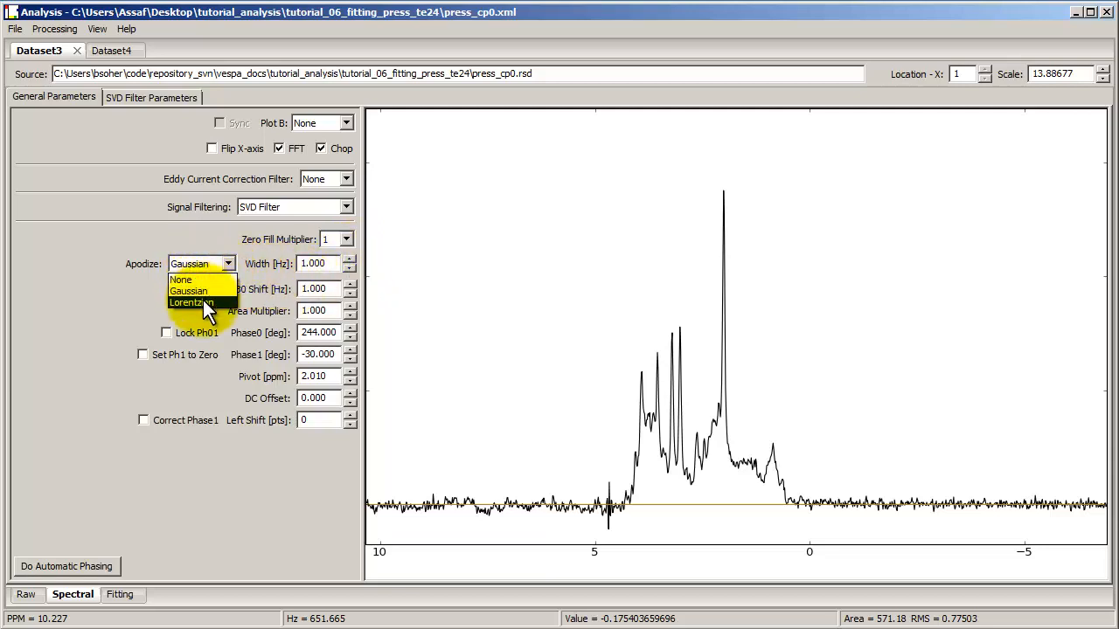
click(214, 301)
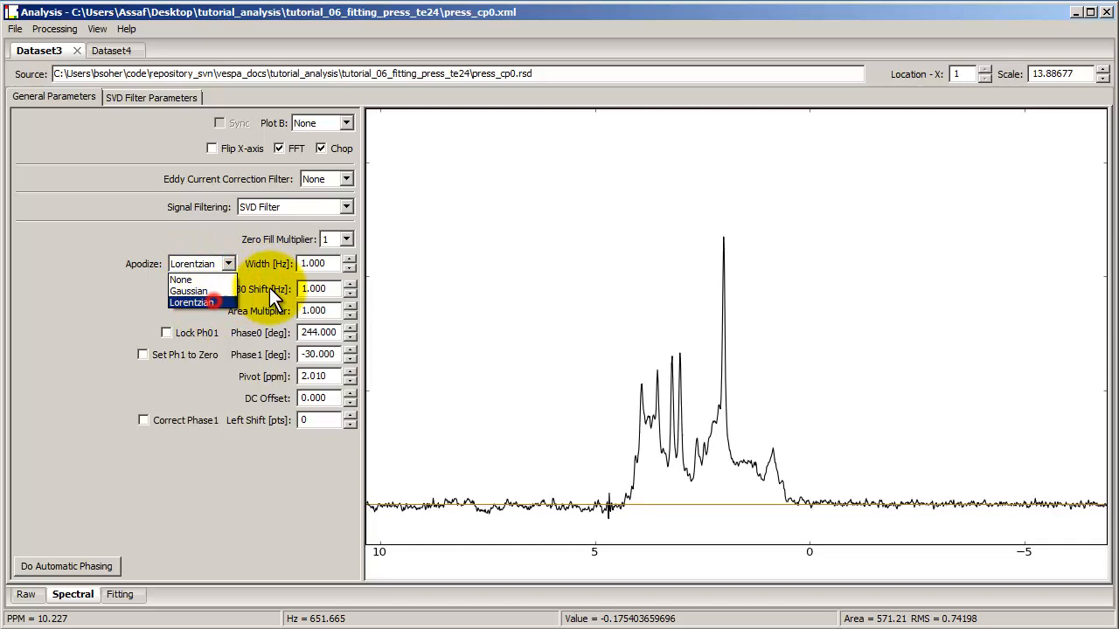
click(347, 261)
click(347, 260)
click(347, 260)
click(347, 260)
click(347, 261)
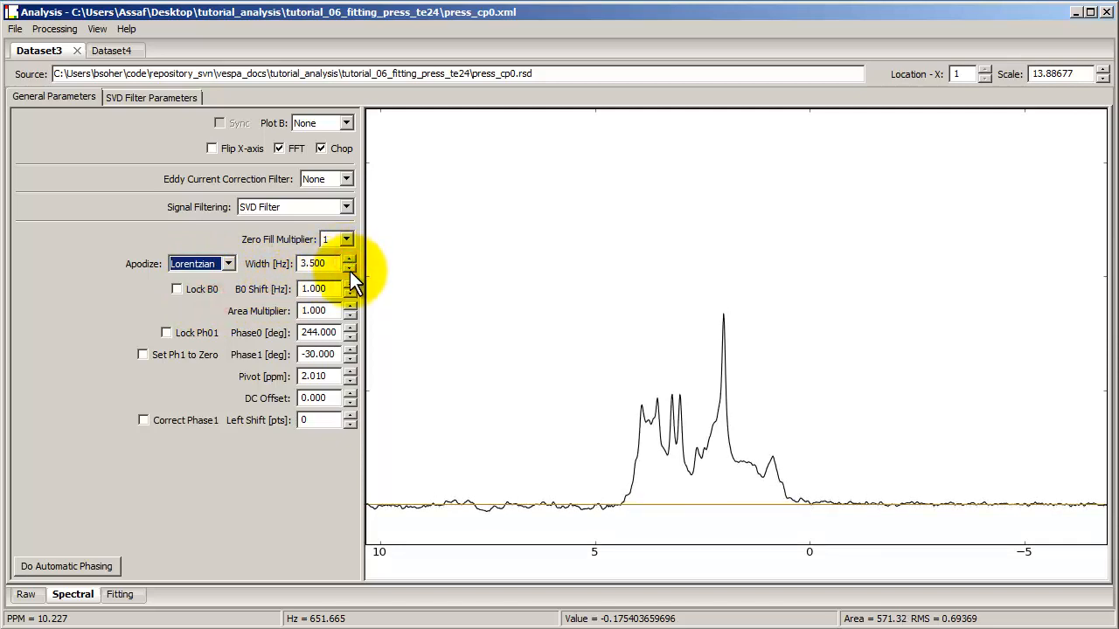
click(350, 268)
click(349, 268)
click(350, 268)
click(349, 268)
click(350, 268)
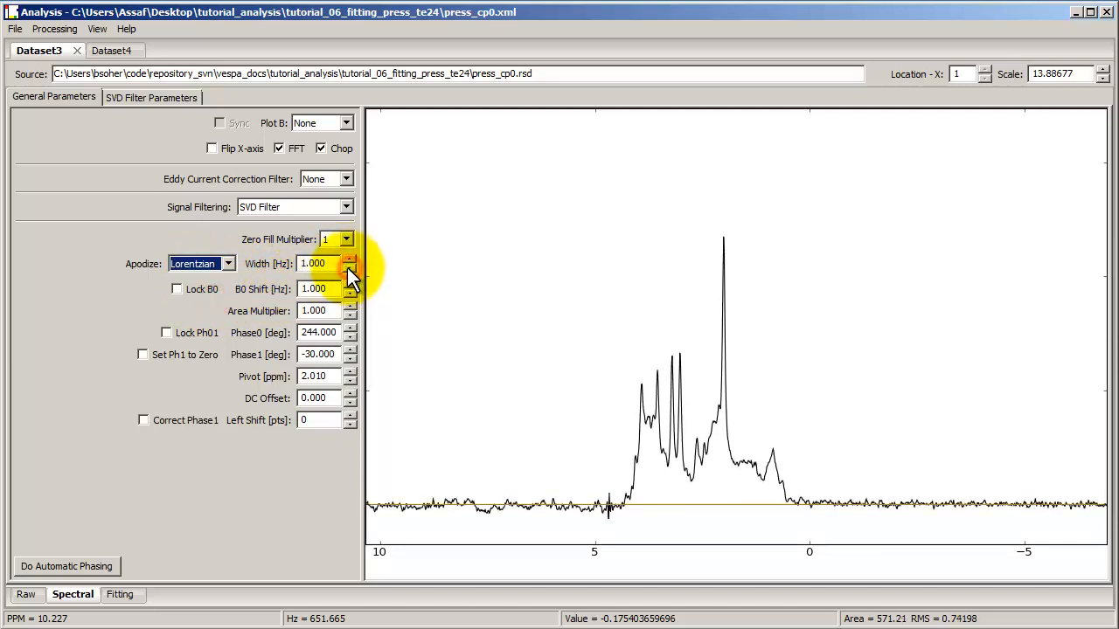
Step: Switch the apodization type back to Gaussian
click(220, 264)
click(223, 289)
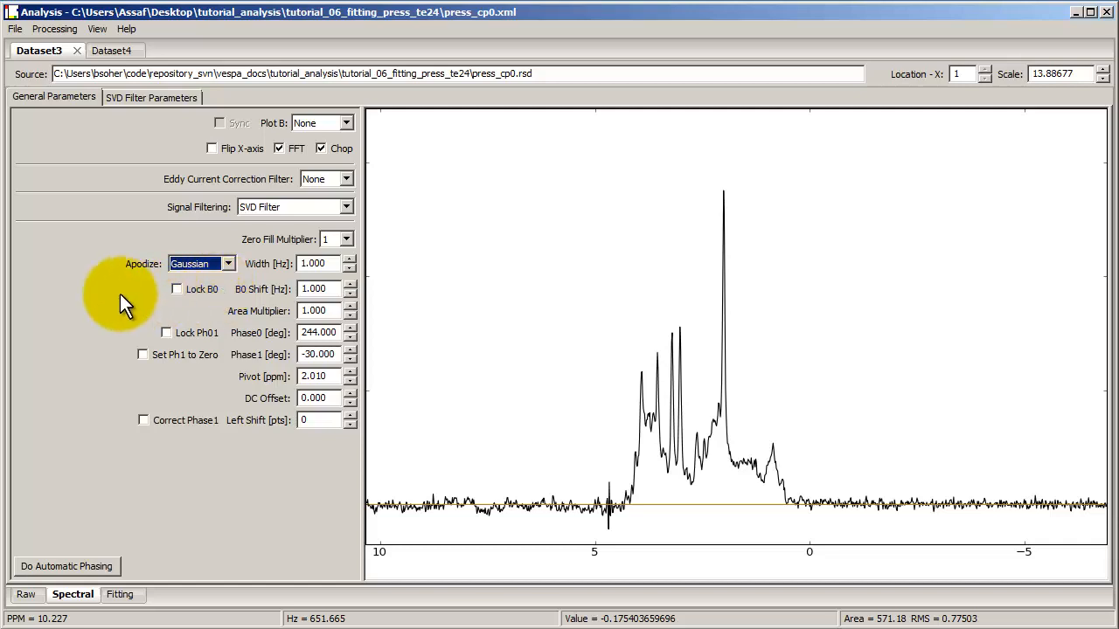
click(180, 265)
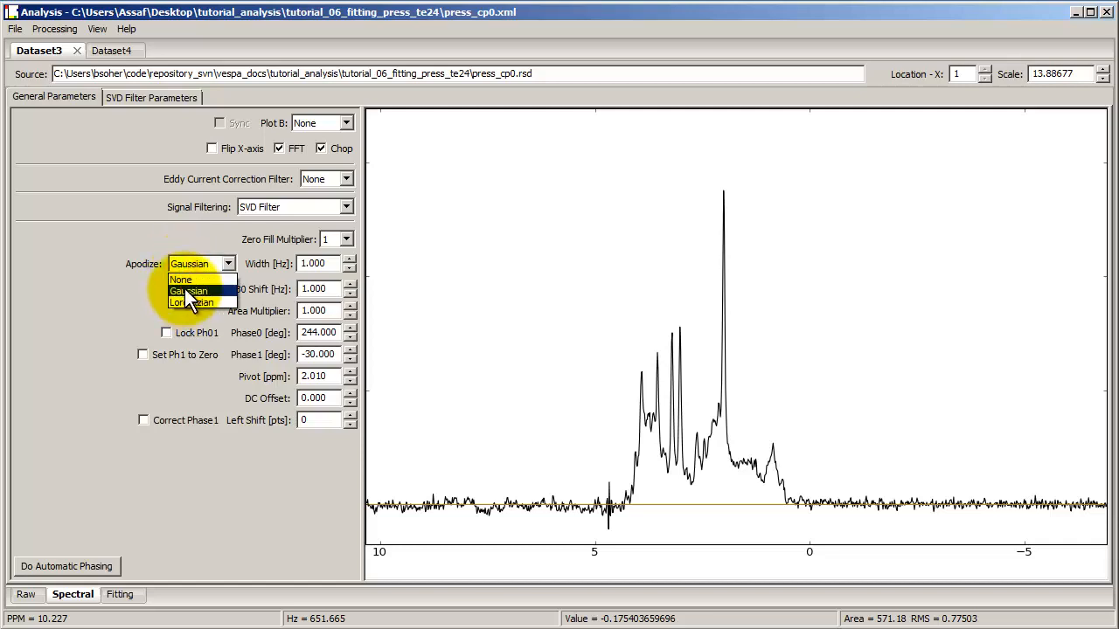
click(182, 289)
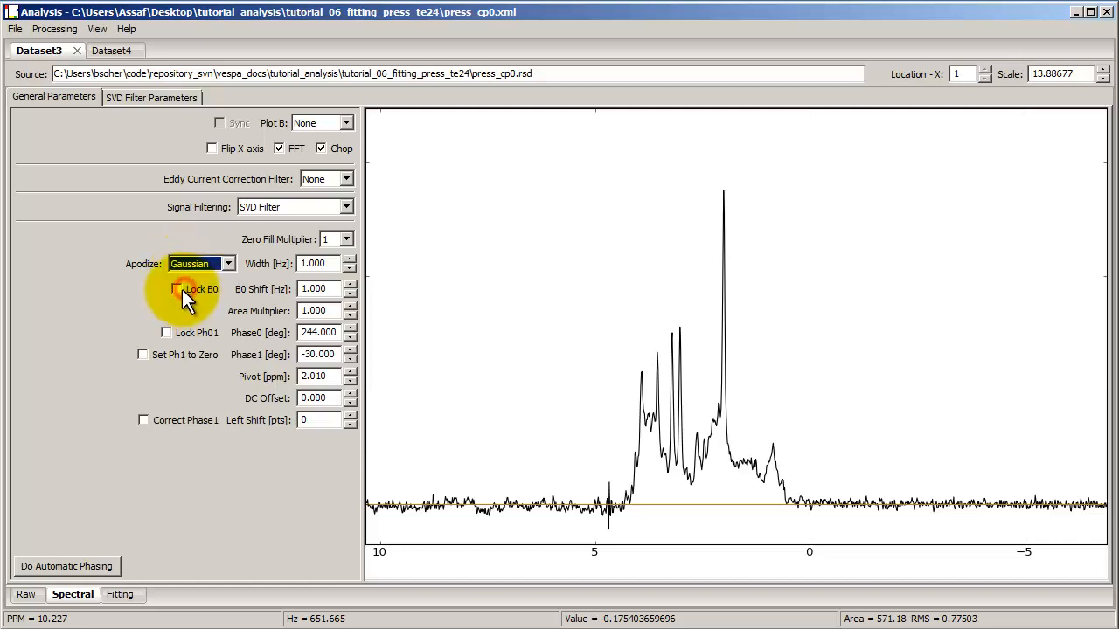
Step: Raise the B0 shift to 3 Hz and zoom into the spectrum between about 2.8 and 1.6 ppm
click(349, 285)
click(348, 285)
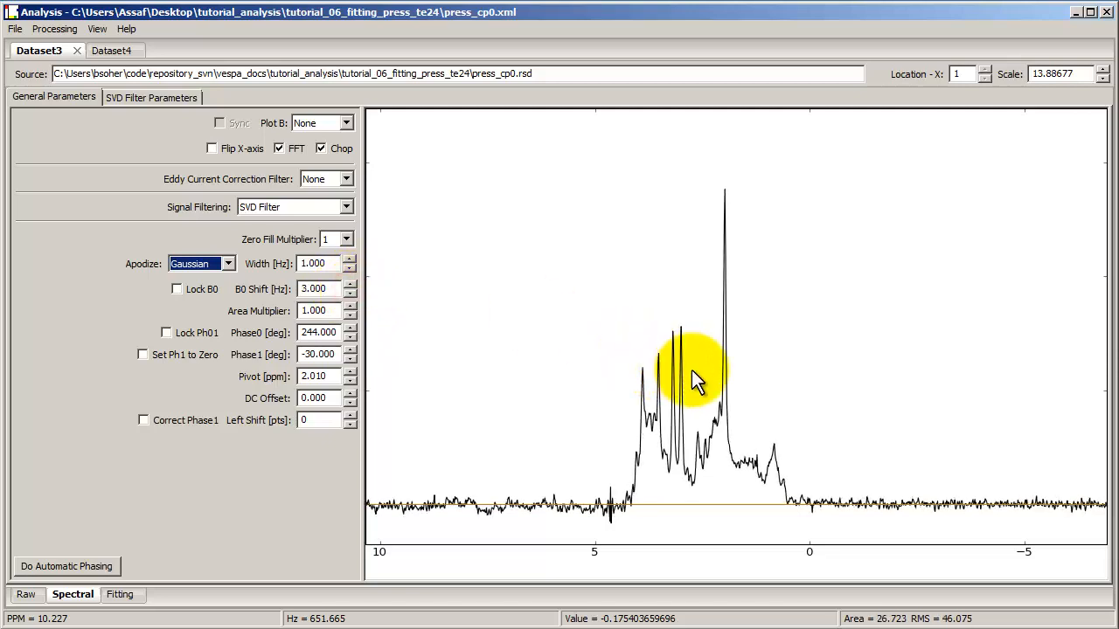
drag(687, 373, 741, 372)
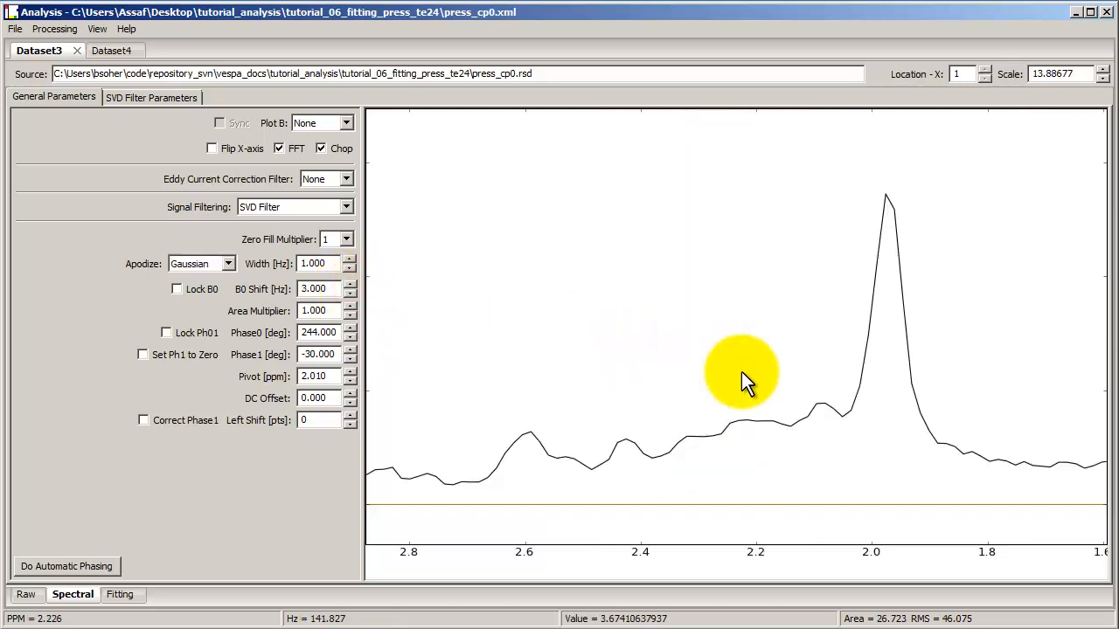
Step: Step the B0 shift down to -5 Hz to watch the 2 ppm peak move
click(348, 293)
click(348, 293)
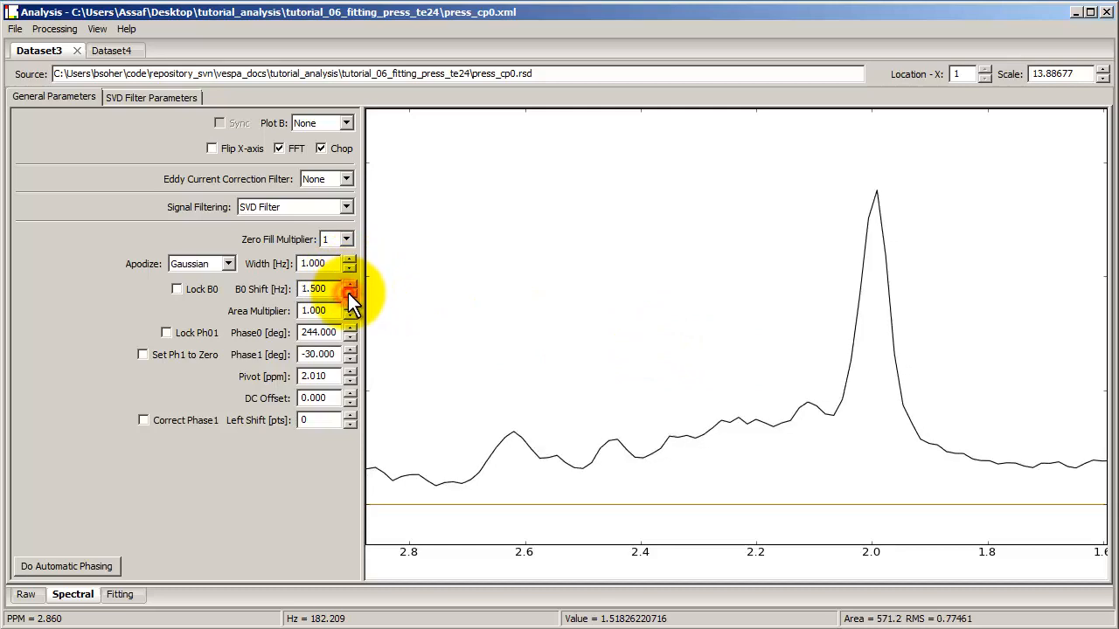
click(349, 293)
click(349, 293)
click(349, 293)
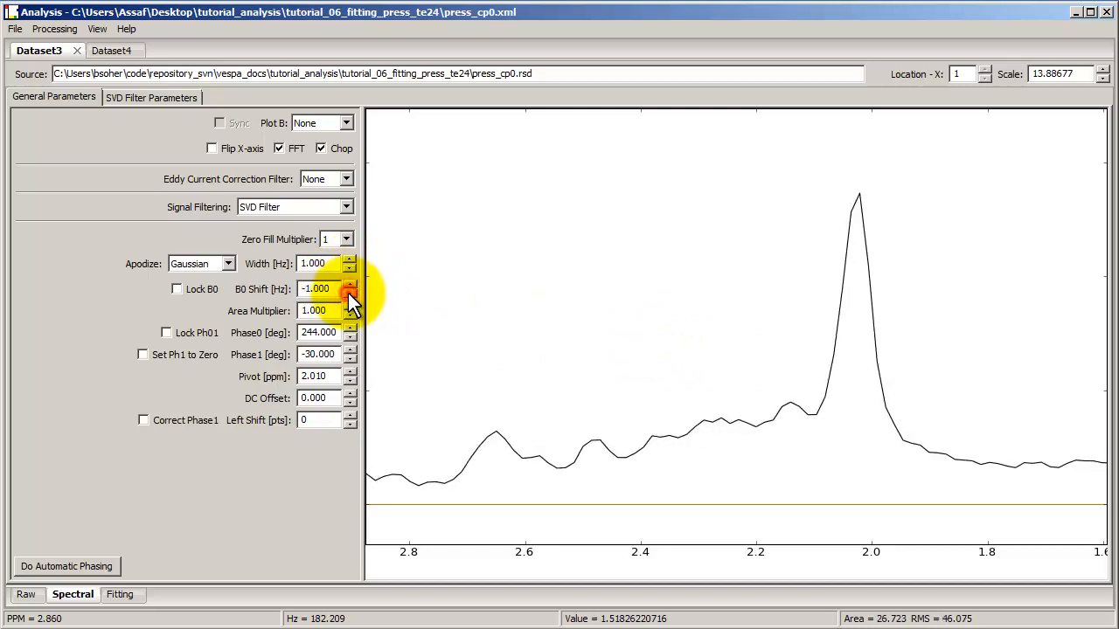
click(349, 293)
click(349, 292)
click(349, 293)
click(349, 292)
click(349, 292)
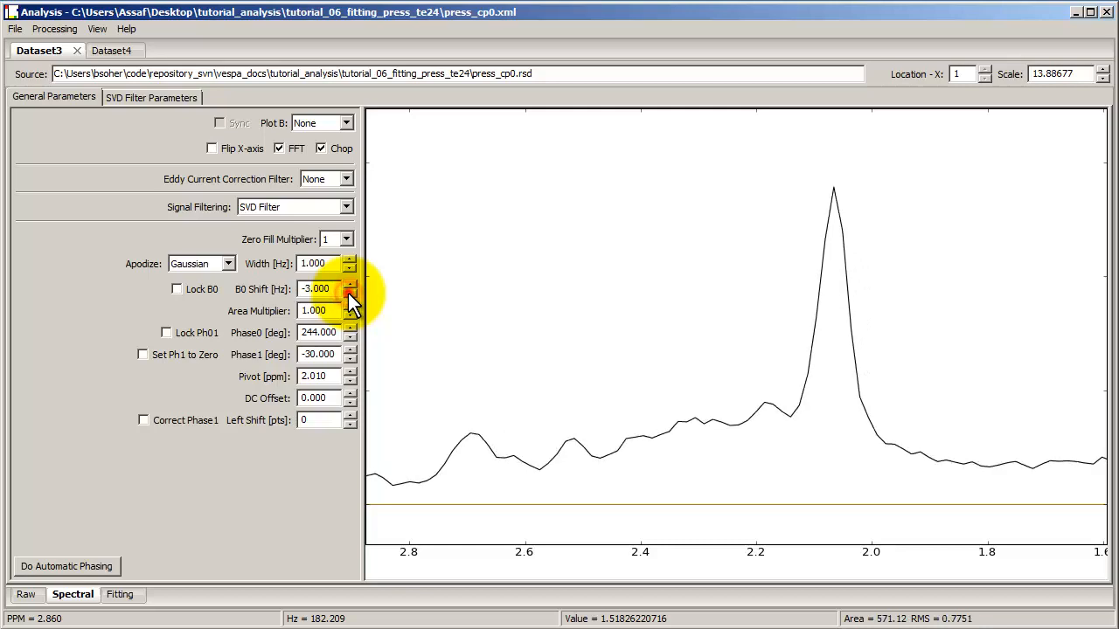
click(348, 293)
click(348, 293)
click(348, 293)
click(349, 293)
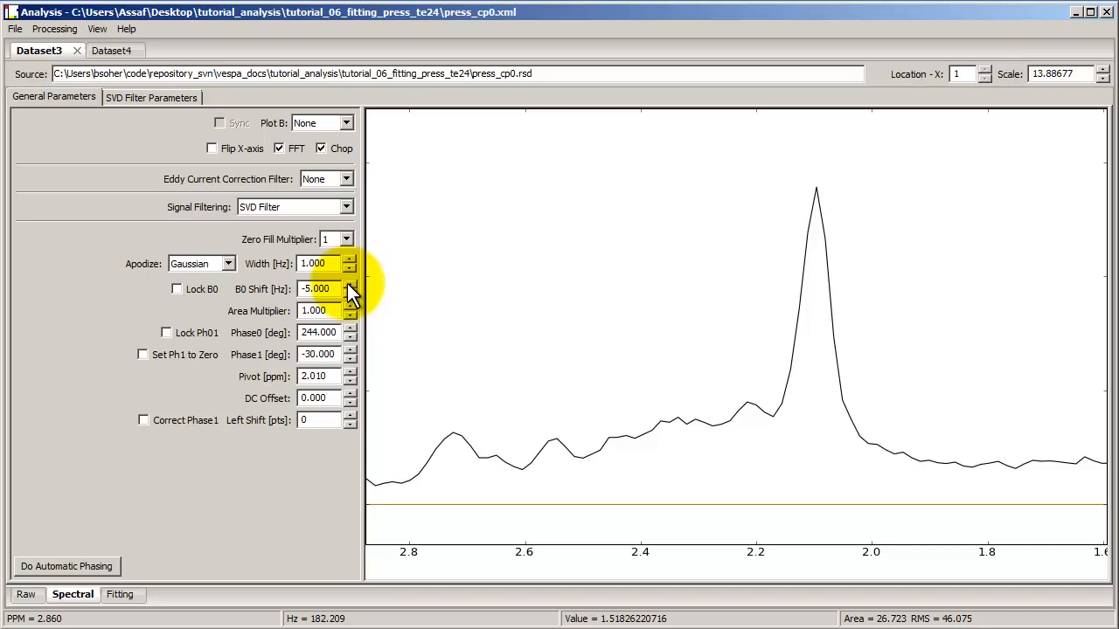
Step: Step the B0 shift back up to 0 Hz
click(349, 285)
click(348, 285)
click(348, 285)
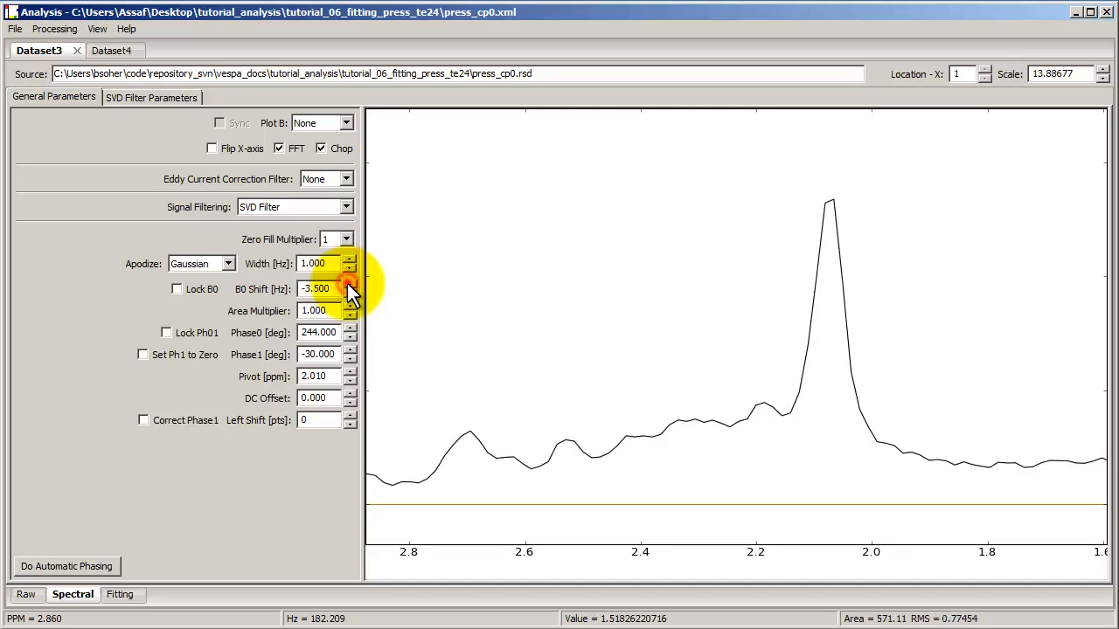
click(349, 285)
click(349, 285)
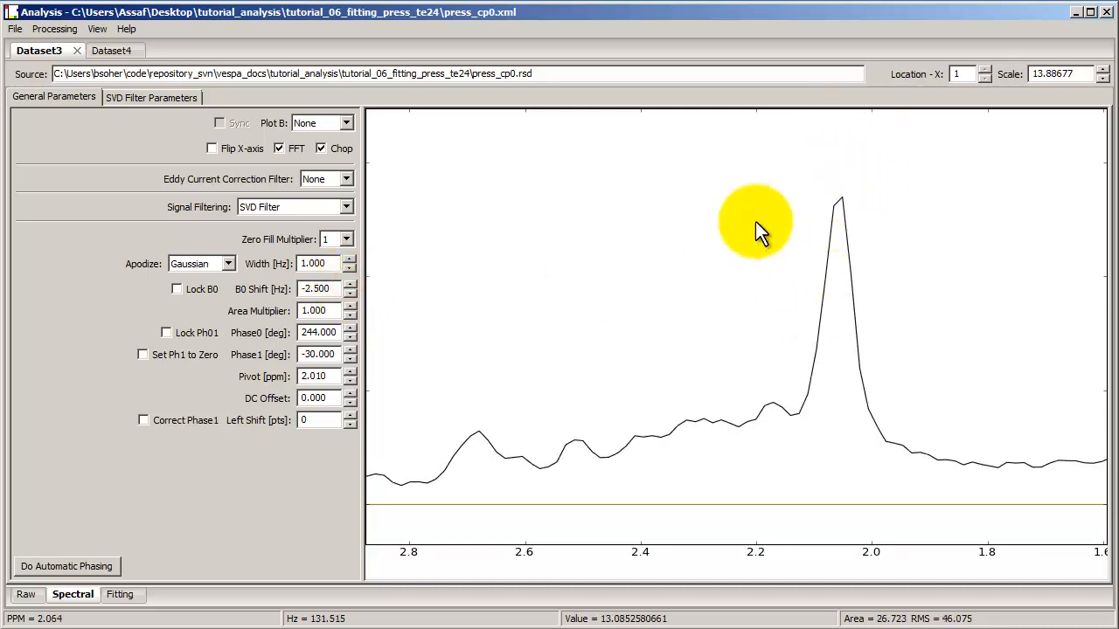
click(350, 284)
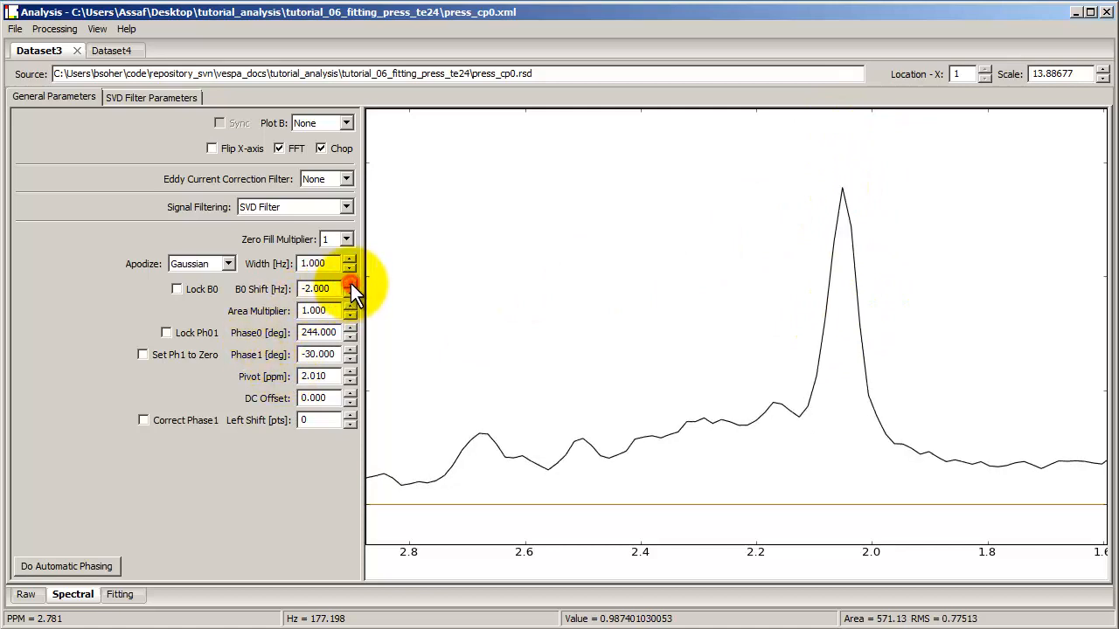
click(350, 283)
click(351, 283)
click(350, 283)
click(350, 284)
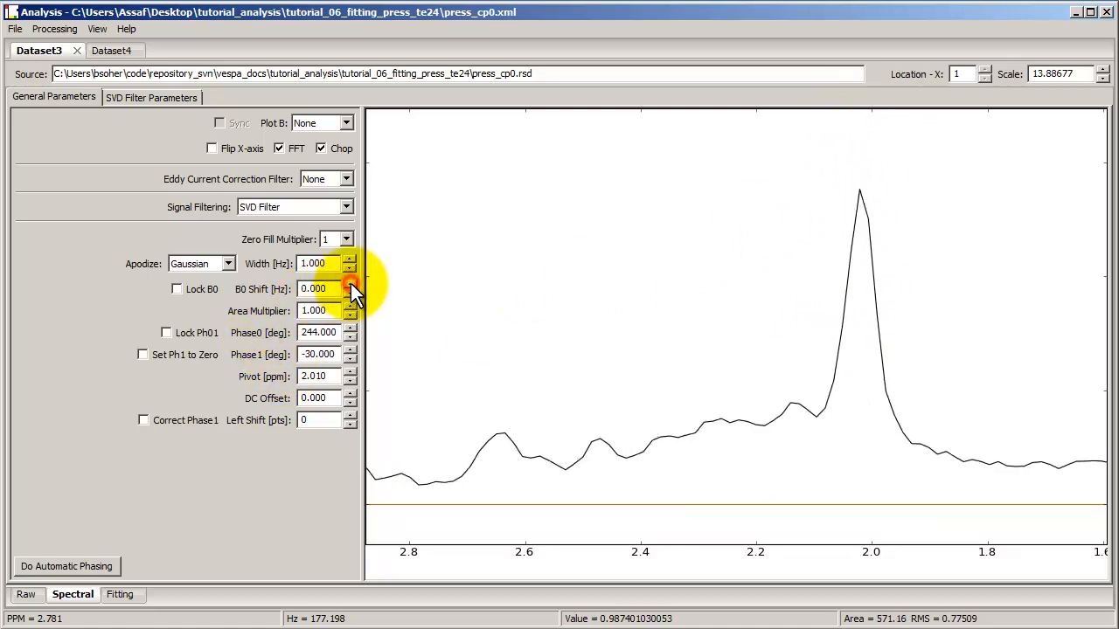
click(351, 283)
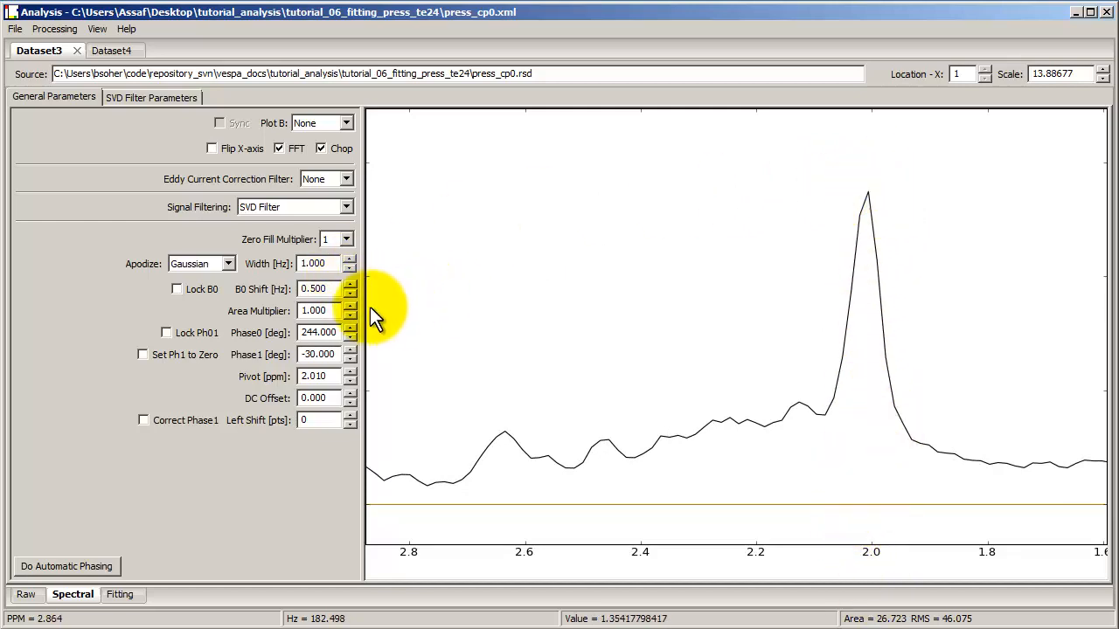
click(350, 293)
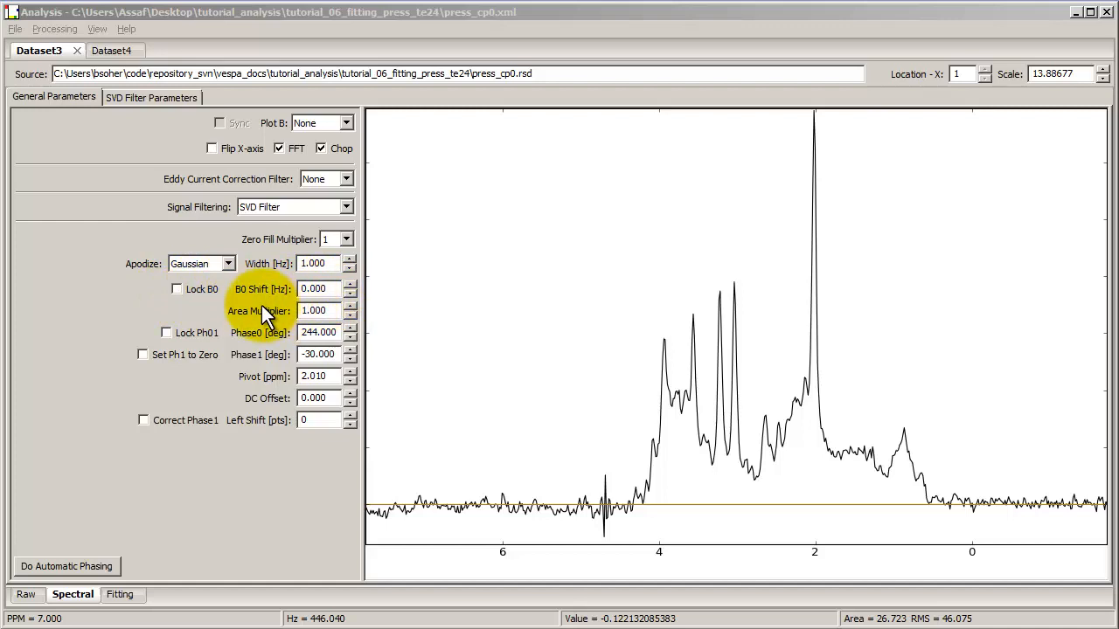
Step: Step the area multiplier down to 0.621 and back up to 1
click(351, 316)
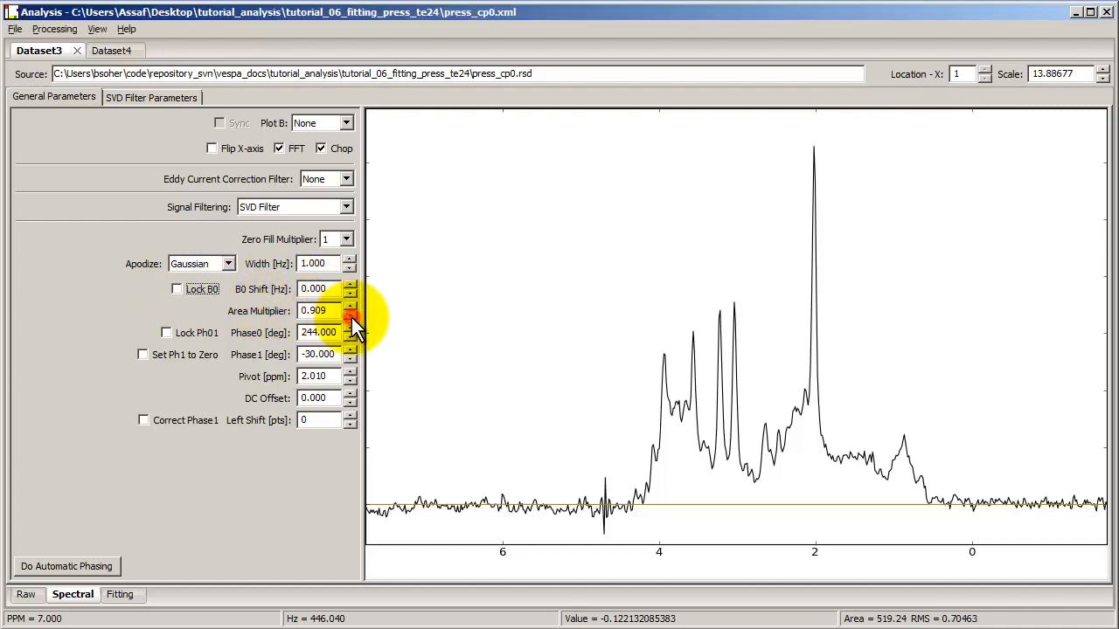
click(351, 317)
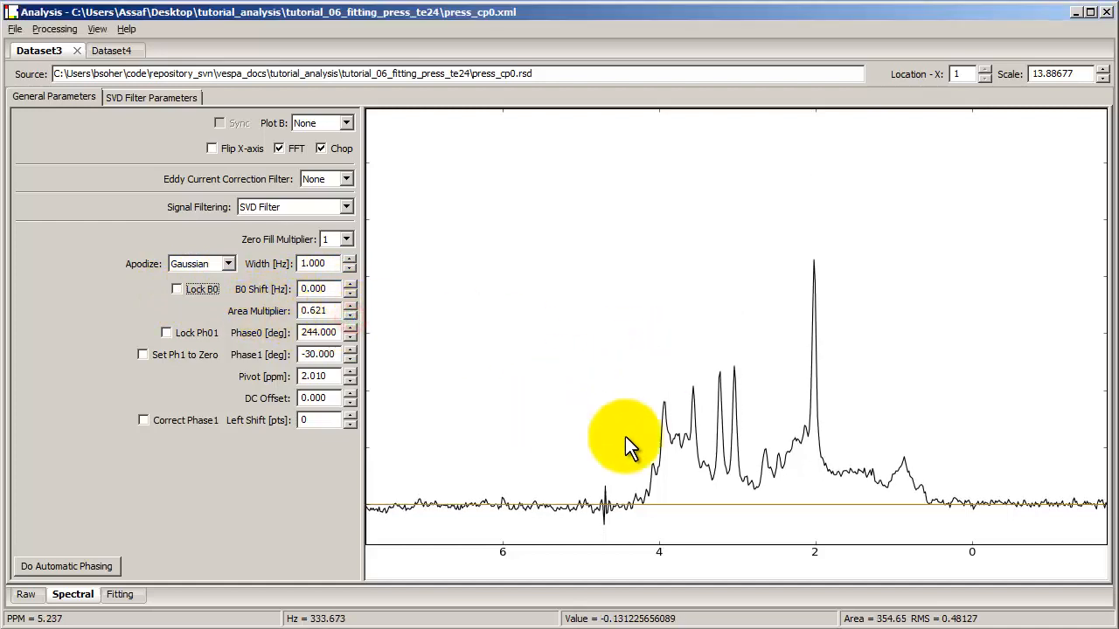
click(350, 307)
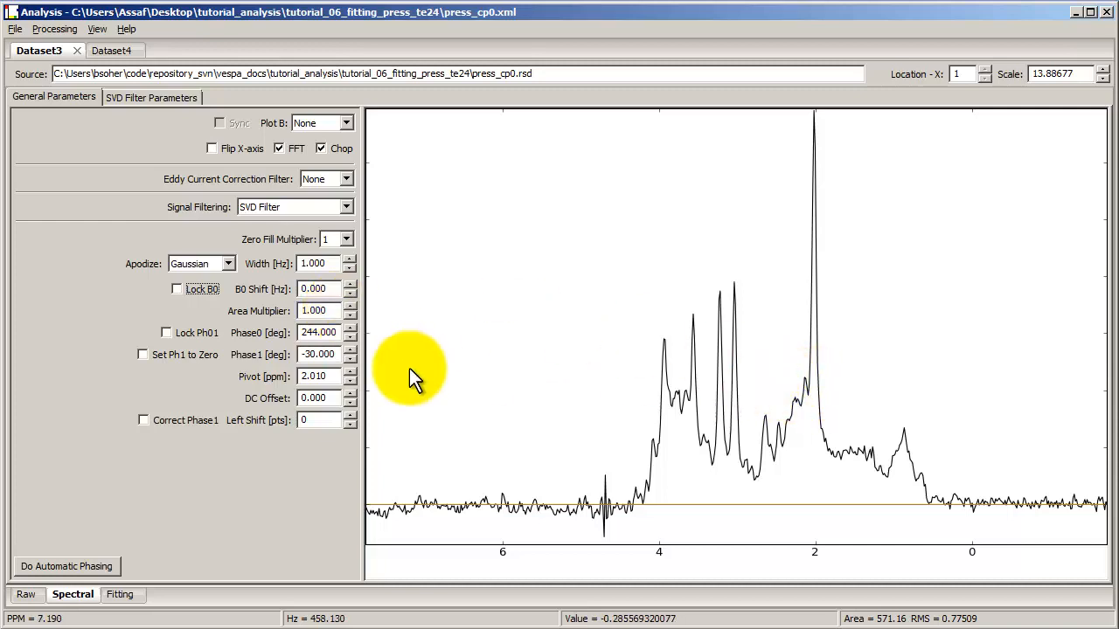
Step: Select a narrow region around the 2 ppm peak to measure its area
drag(807, 322, 818, 321)
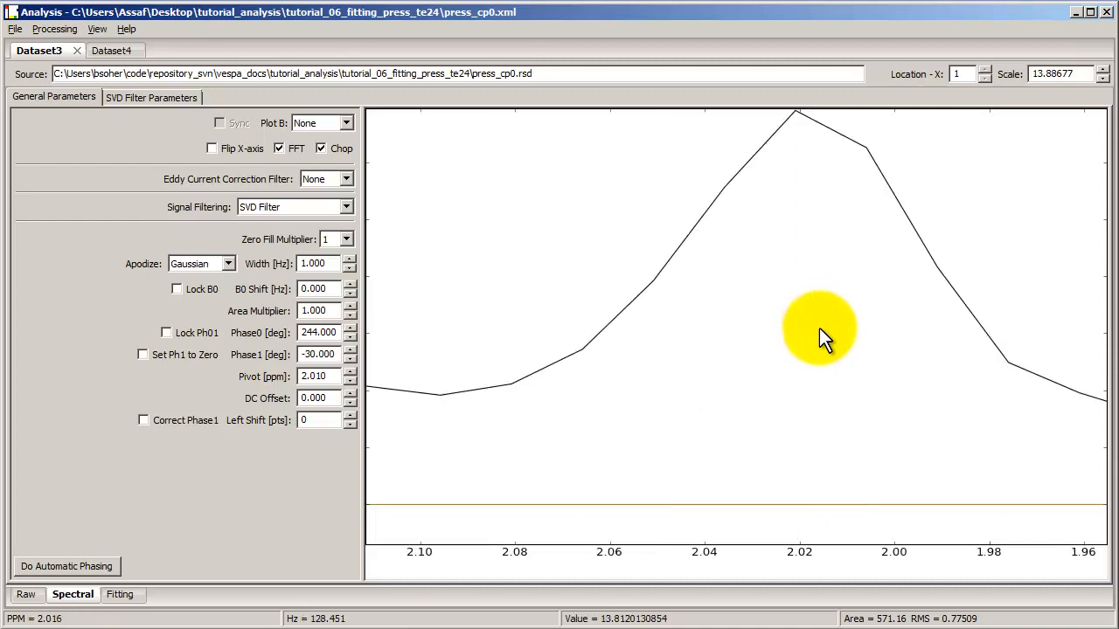
right_click(812, 325)
drag(721, 334, 811, 324)
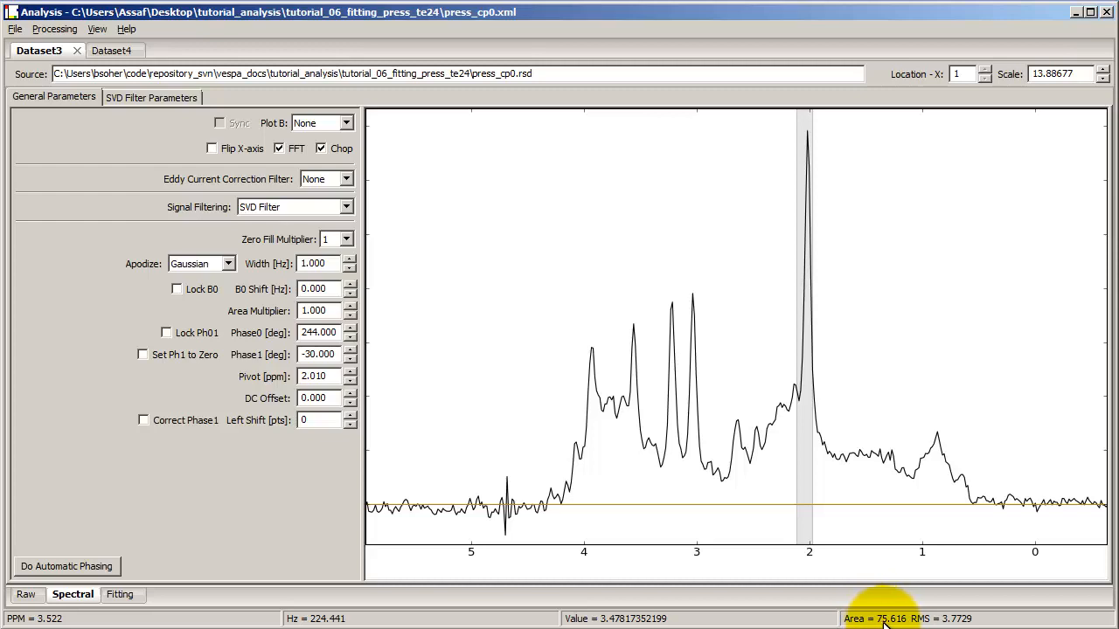
Step: Lower the area multiplier to 0.135 and select the region around the 3.1 ppm peak
click(349, 315)
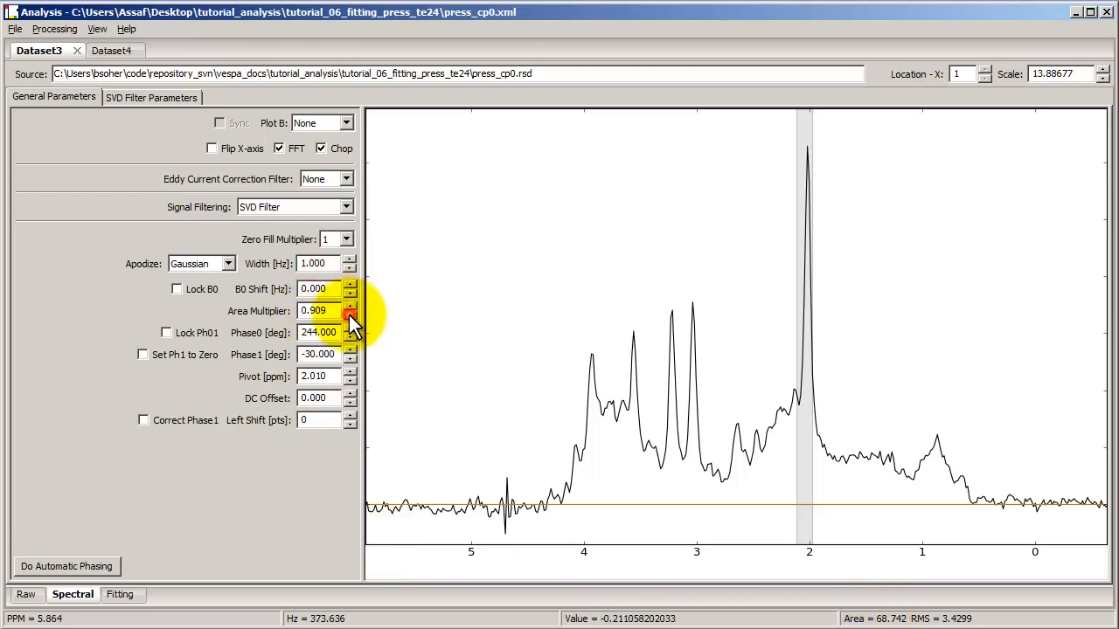
drag(350, 315, 350, 313)
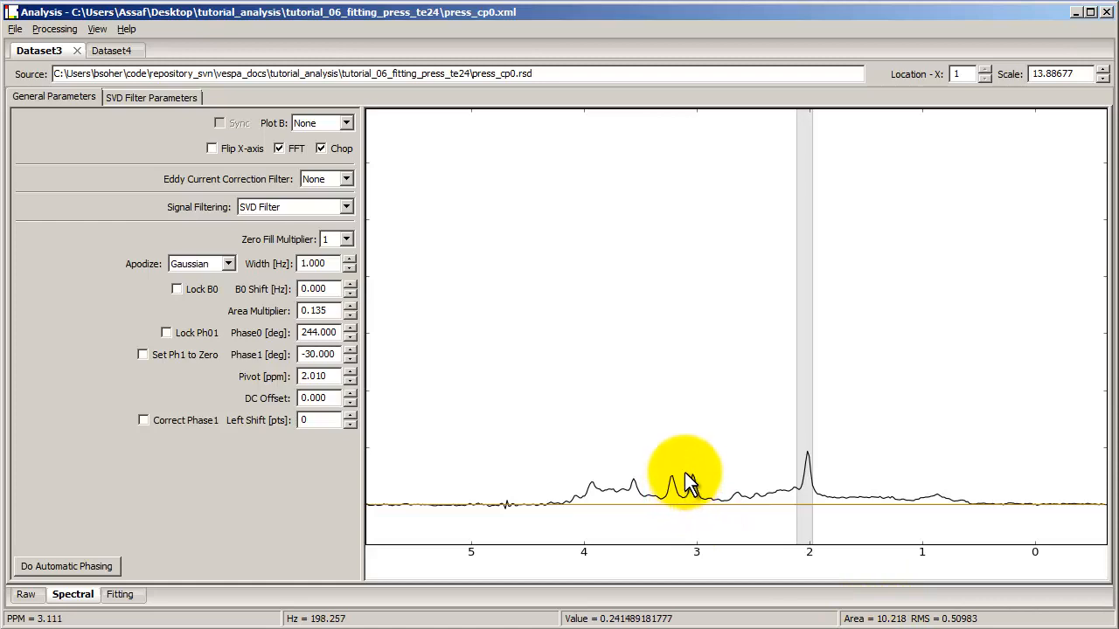
drag(684, 476, 699, 475)
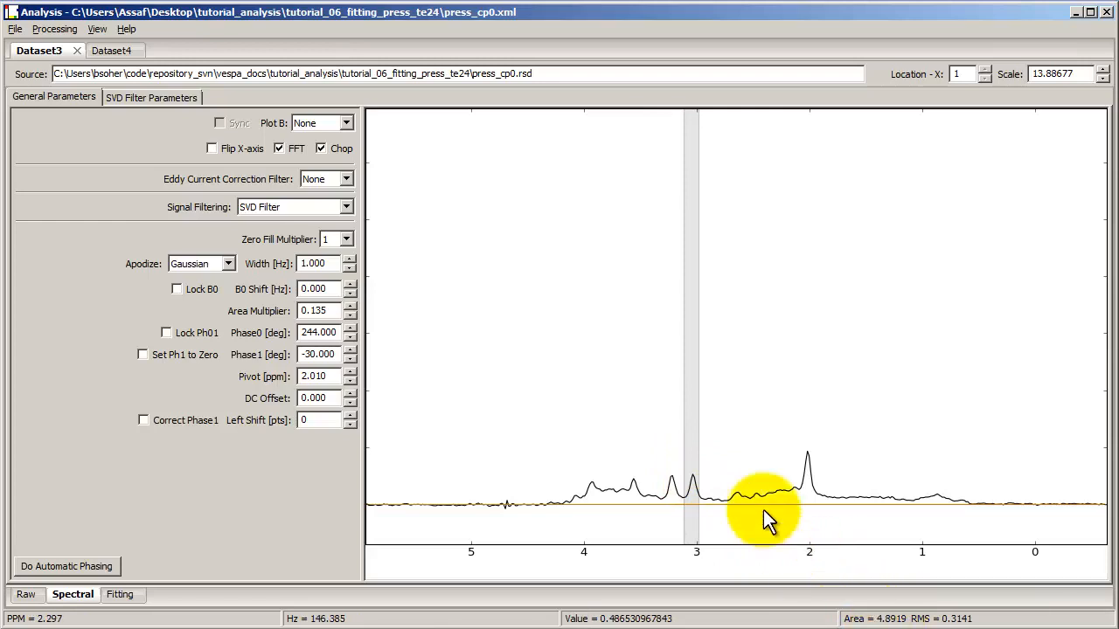
Step: Set the area multiplier back to 1
drag(339, 310, 269, 304)
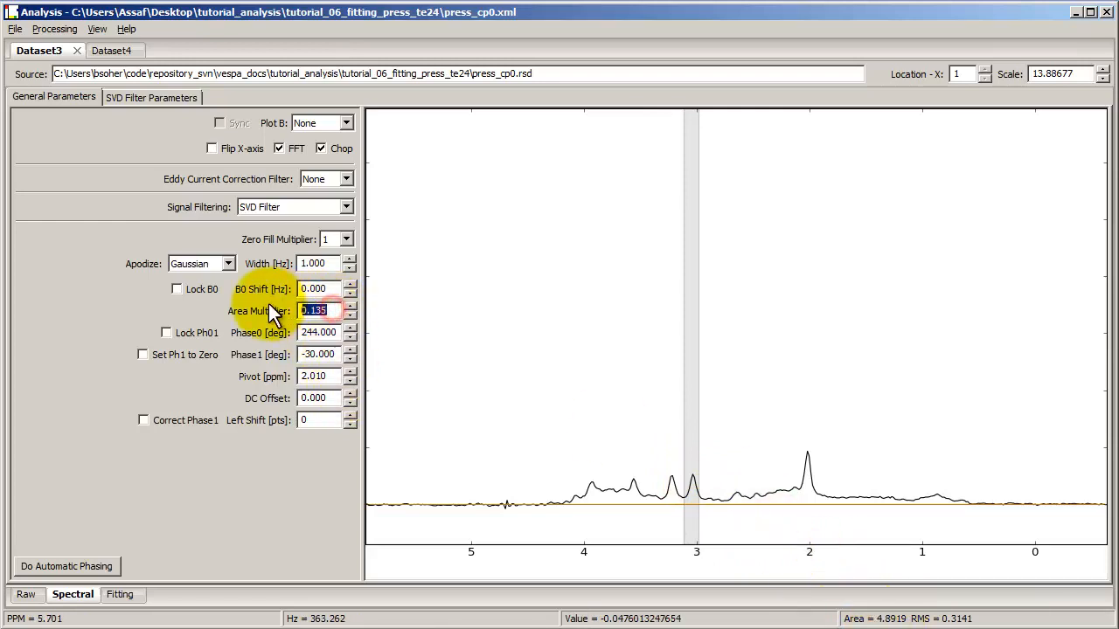
text(1)
key(Return)
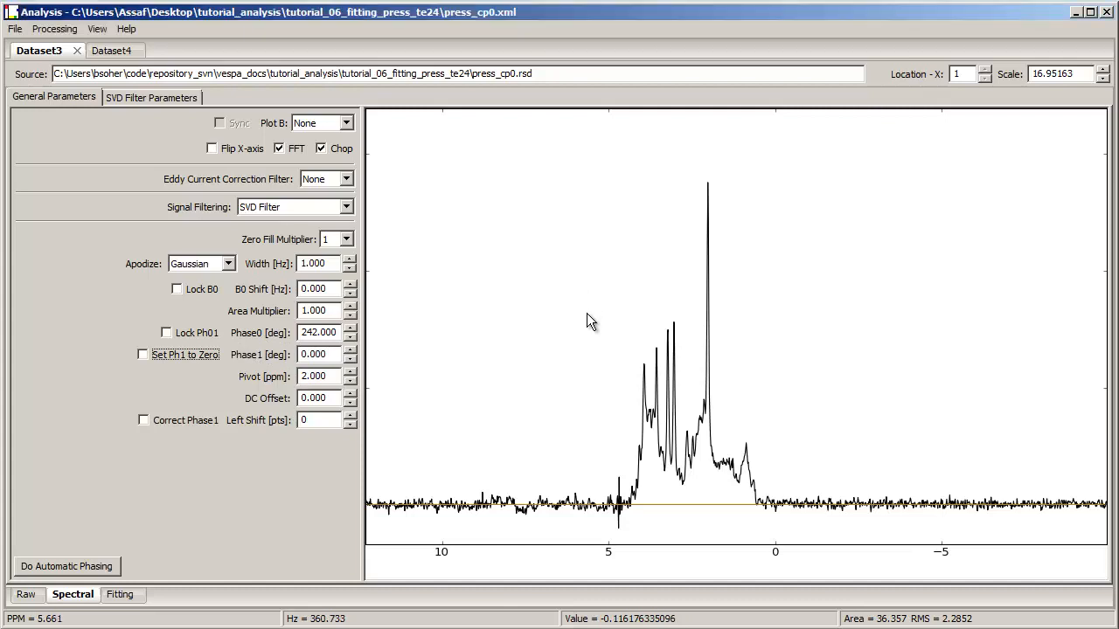
Step: Adjust the spectrum's phase interactively in the plot, then apply automatic phasing
mouse_move(587, 313)
mouse_down()
mouse_move(580, 236)
mouse_move(587, 357)
mouse_move(583, 289)
mouse_move(584, 319)
mouse_move(491, 332)
mouse_move(703, 309)
mouse_move(585, 340)
mouse_up()
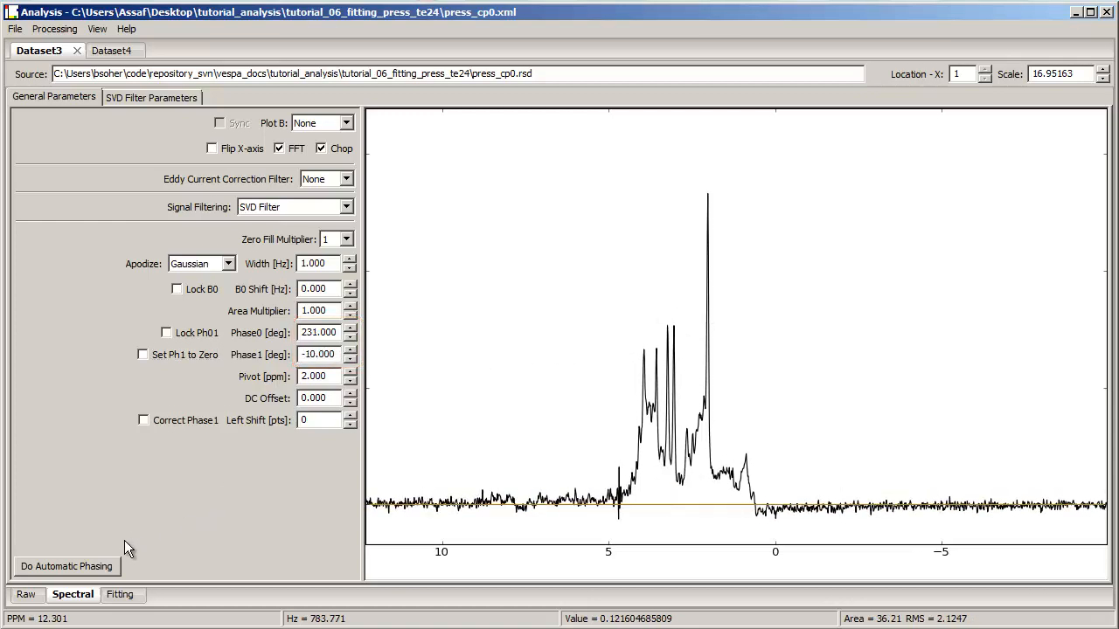
click(70, 567)
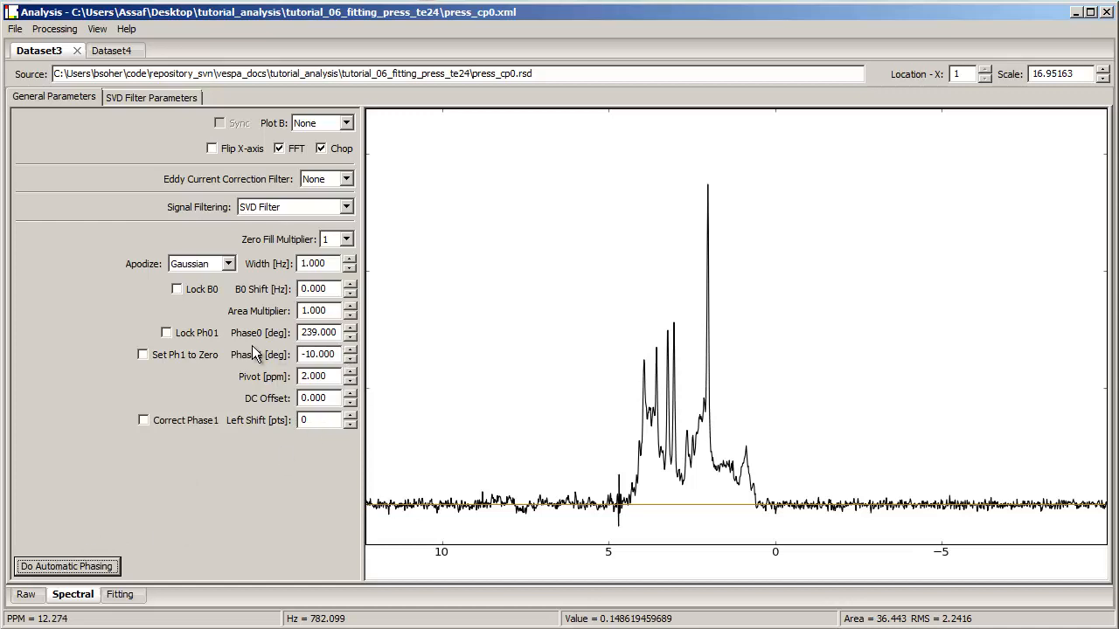
Step: Adjust the first-order phase interactively in the spectrum around the 2.0 ppm pivot
click(332, 377)
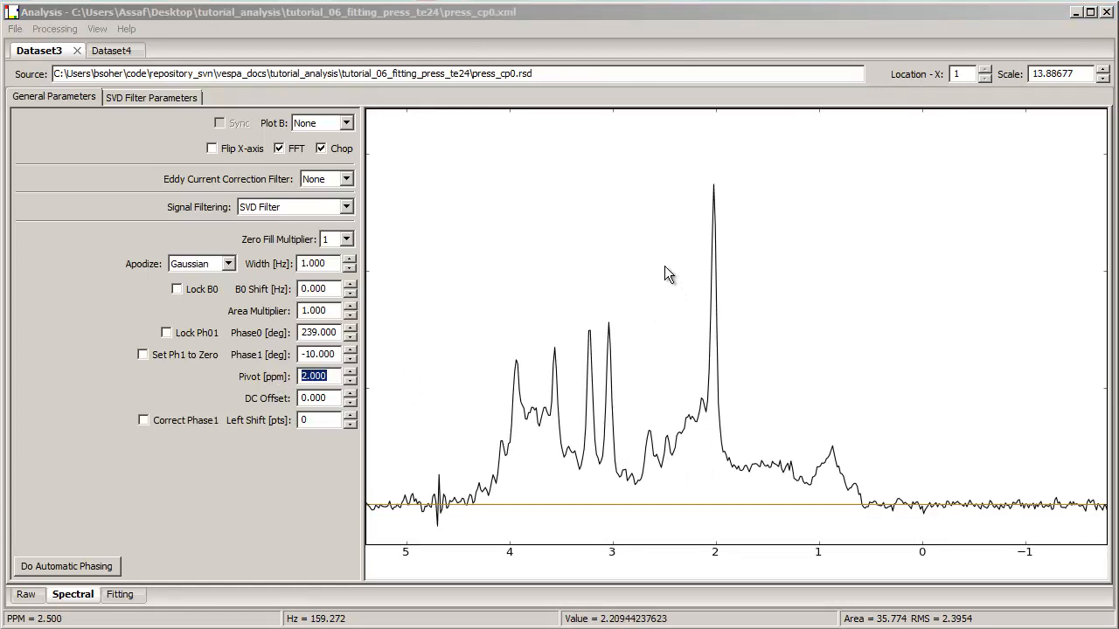
drag(664, 265, 679, 310)
click(327, 375)
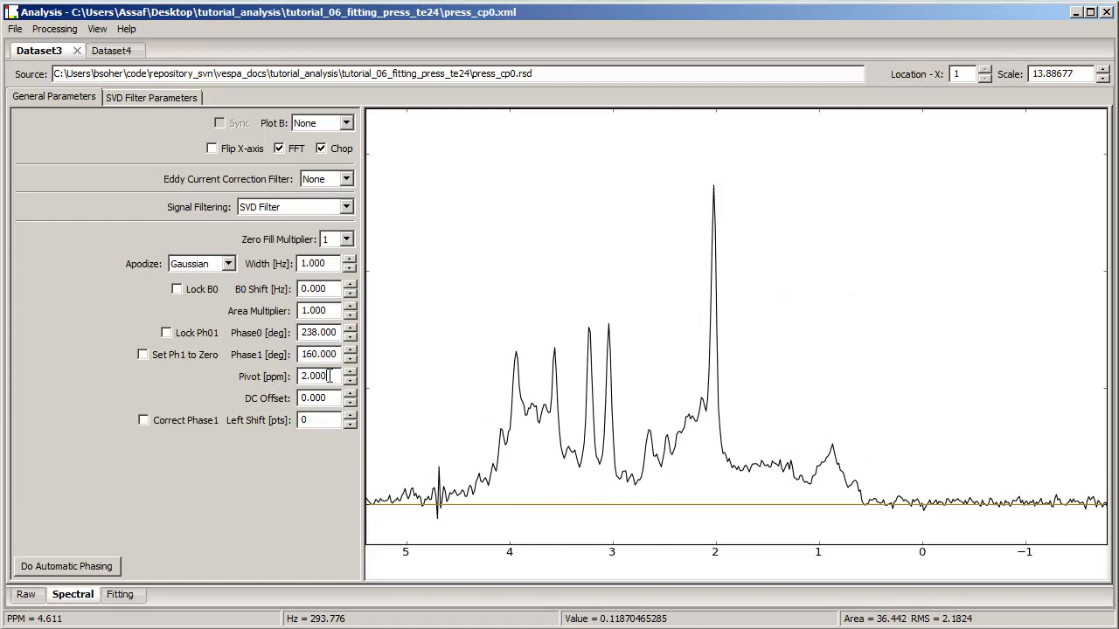
Step: Set the phase pivot to 3 ppm and adjust the spectrum's phase interactively in the plot
text(3)
key(Return)
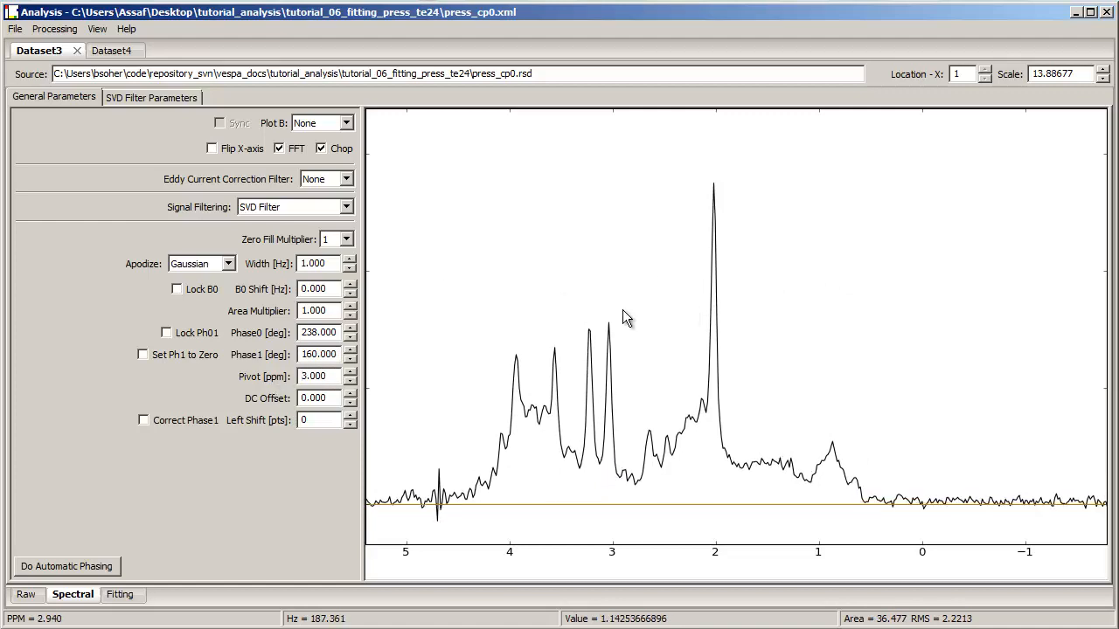
drag(657, 300, 644, 345)
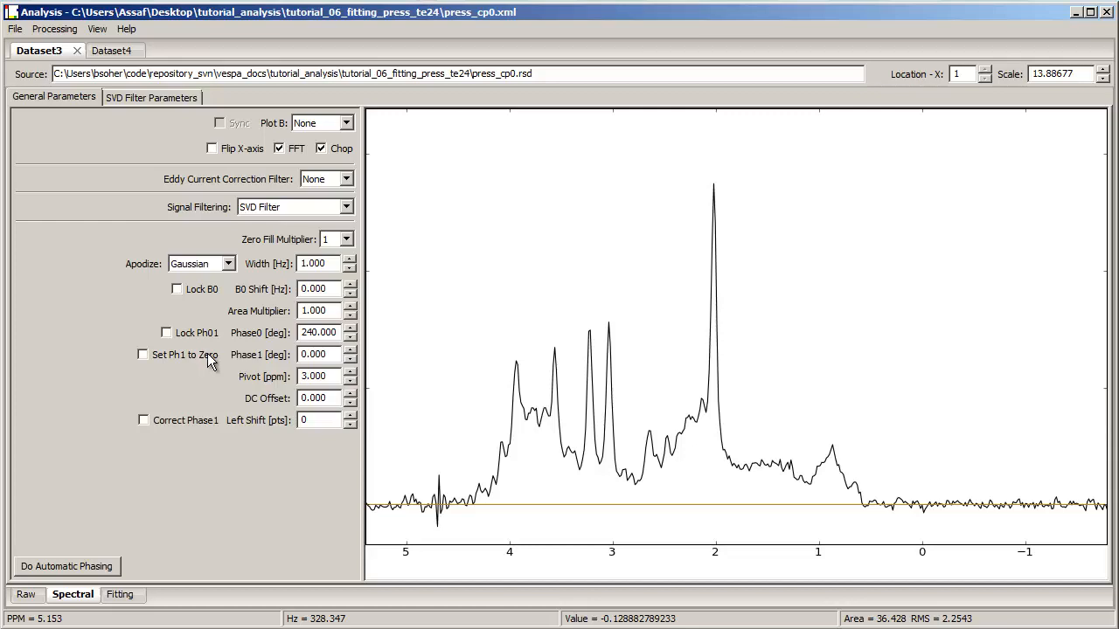
Step: Set the first-order phase to 50 degrees, then toggle Set Ph1 to Zero on, test phasing in the plot, and toggle it off
drag(324, 356, 265, 366)
text(50)
key(Return)
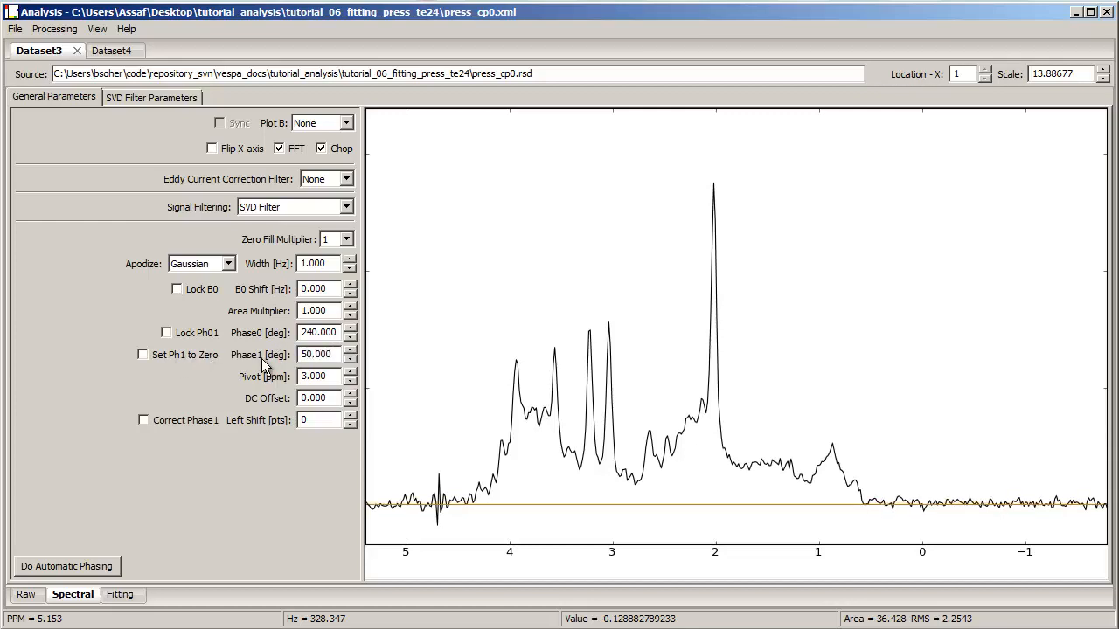
click(142, 355)
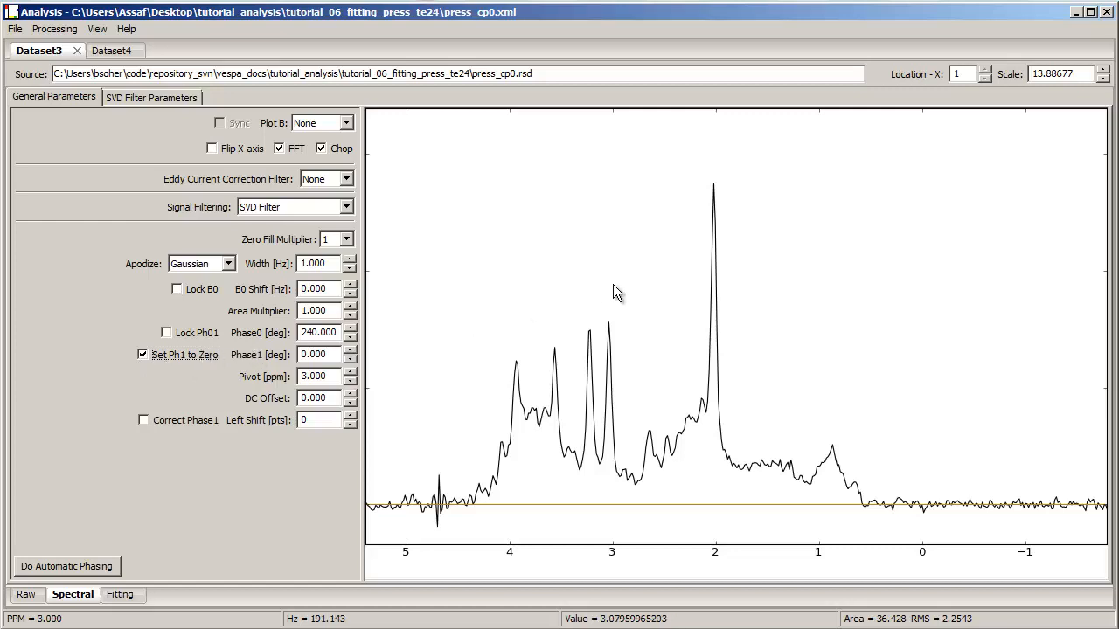
drag(613, 285, 585, 326)
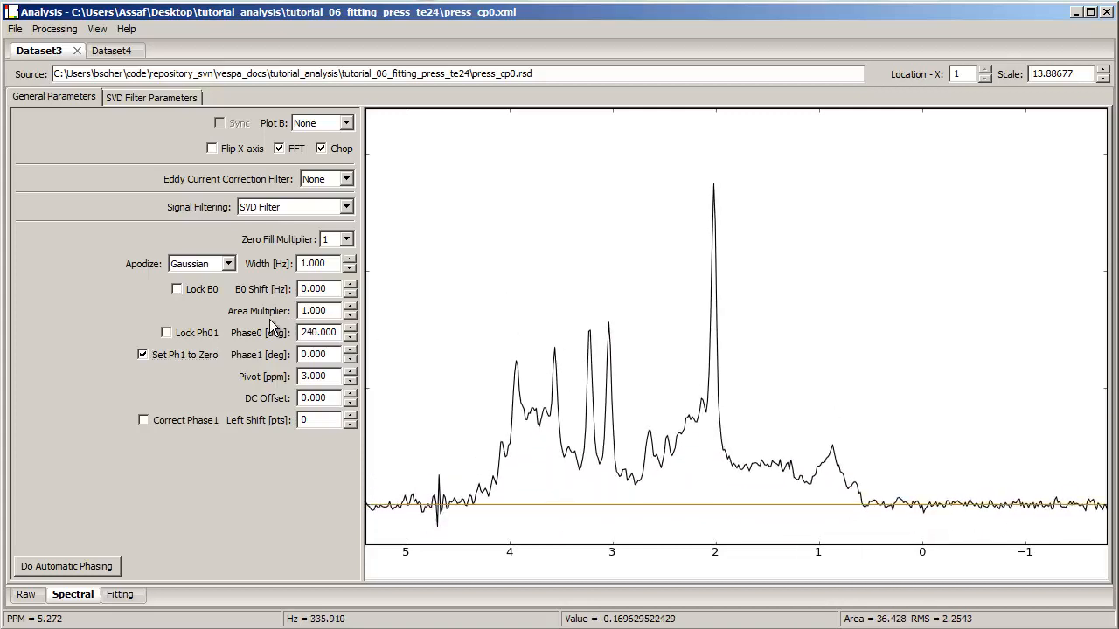
click(199, 353)
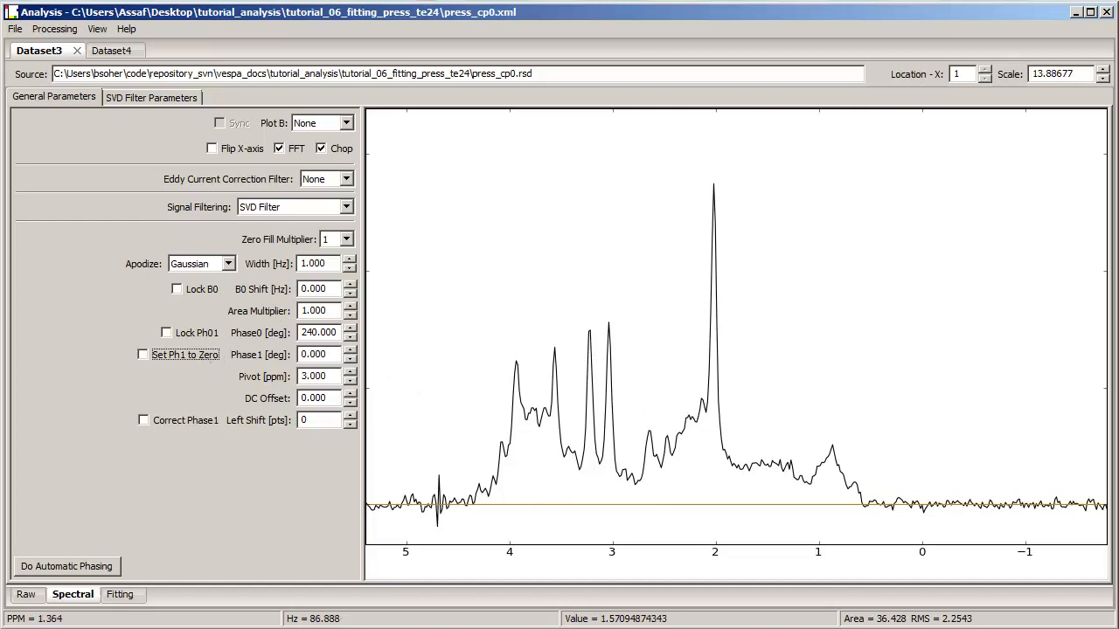
Step: Step the DC offset up and down to shift the spectrum baseline, then return it to 0
click(348, 394)
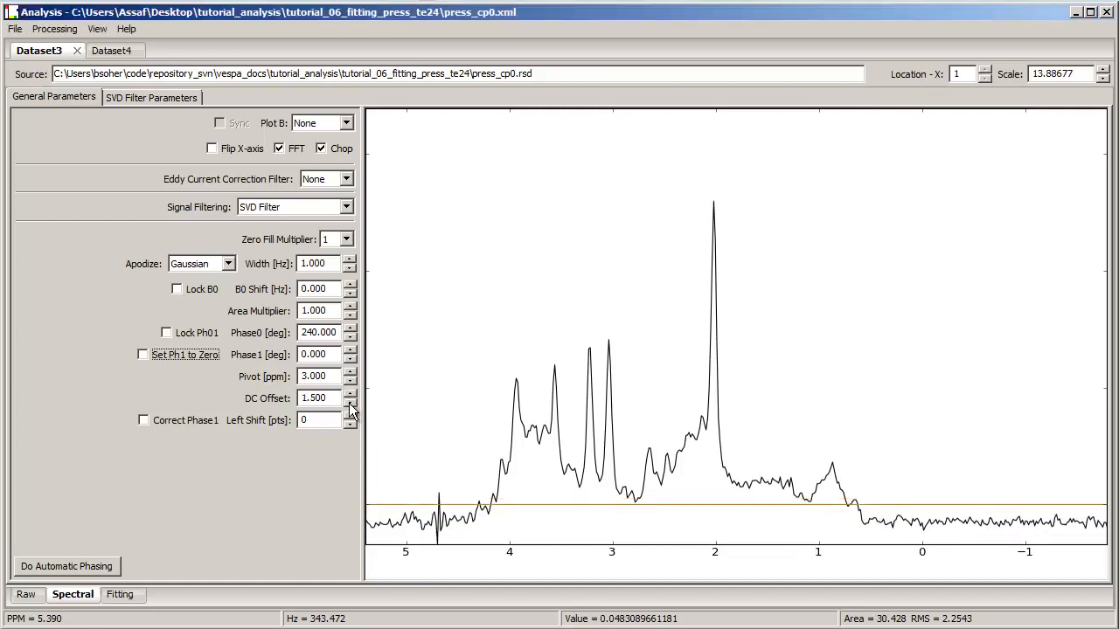
click(349, 404)
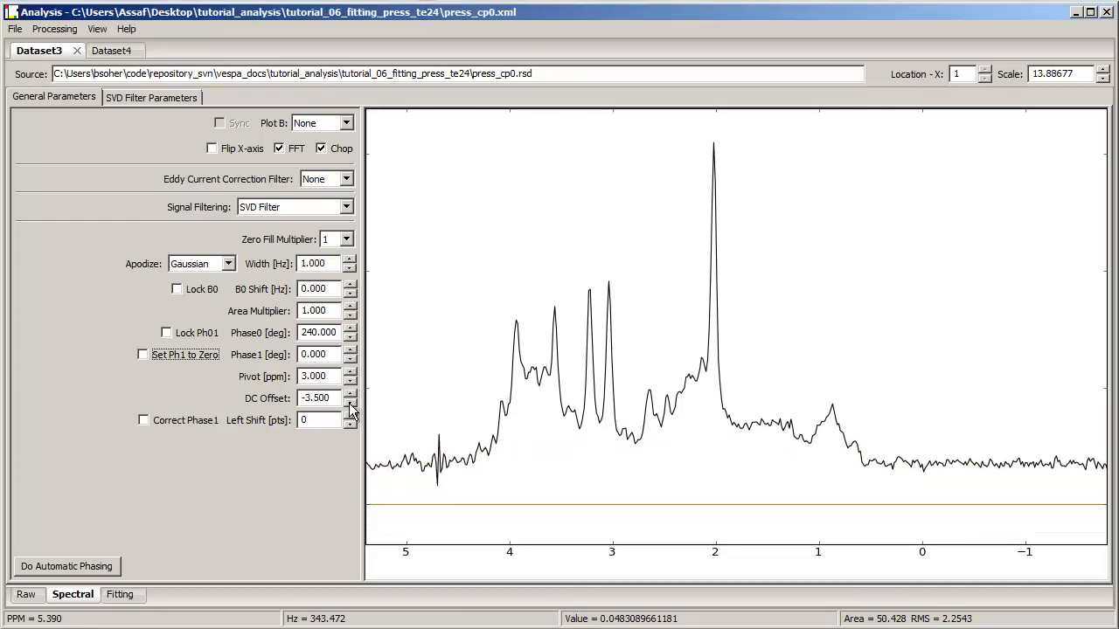
click(349, 406)
click(349, 404)
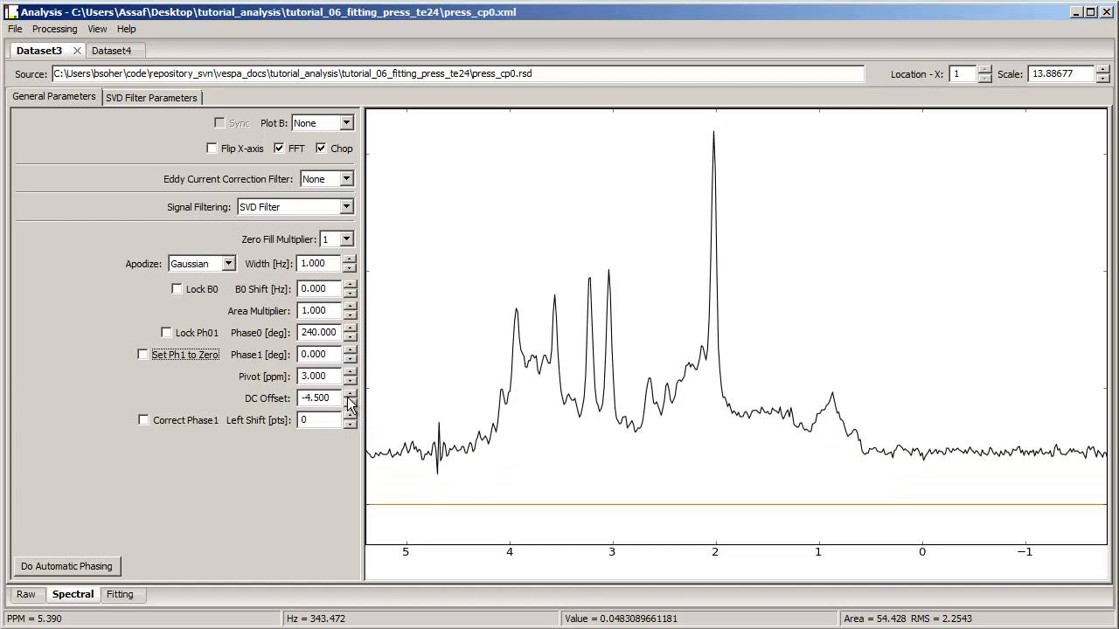
click(348, 397)
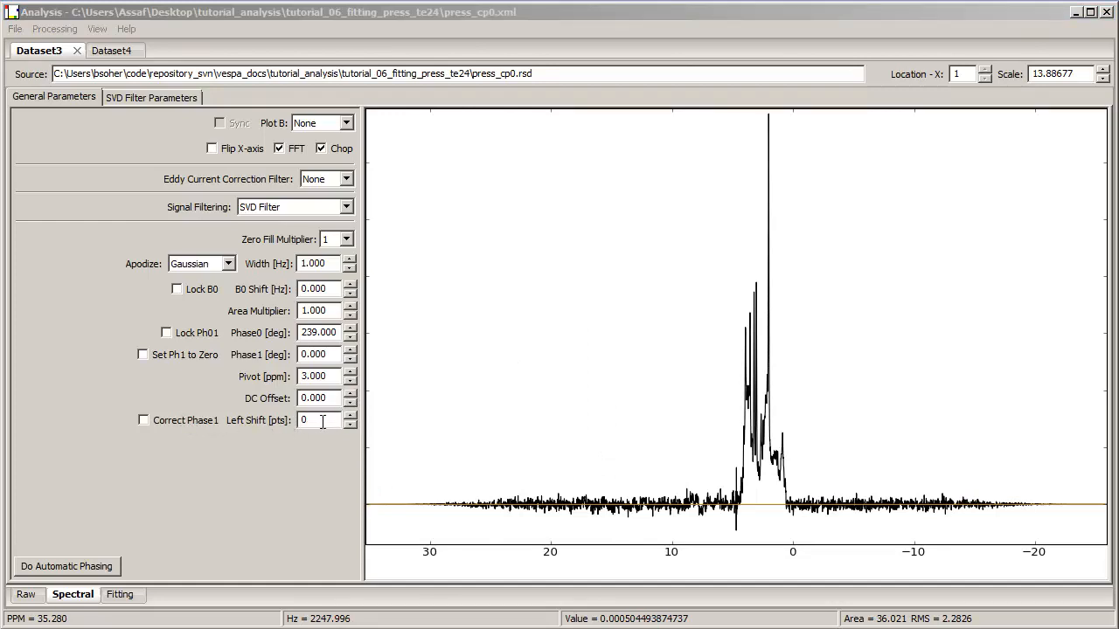
Step: Disable FFT to view the time-domain FID, zoom into it, then re-enable FFT
click(281, 149)
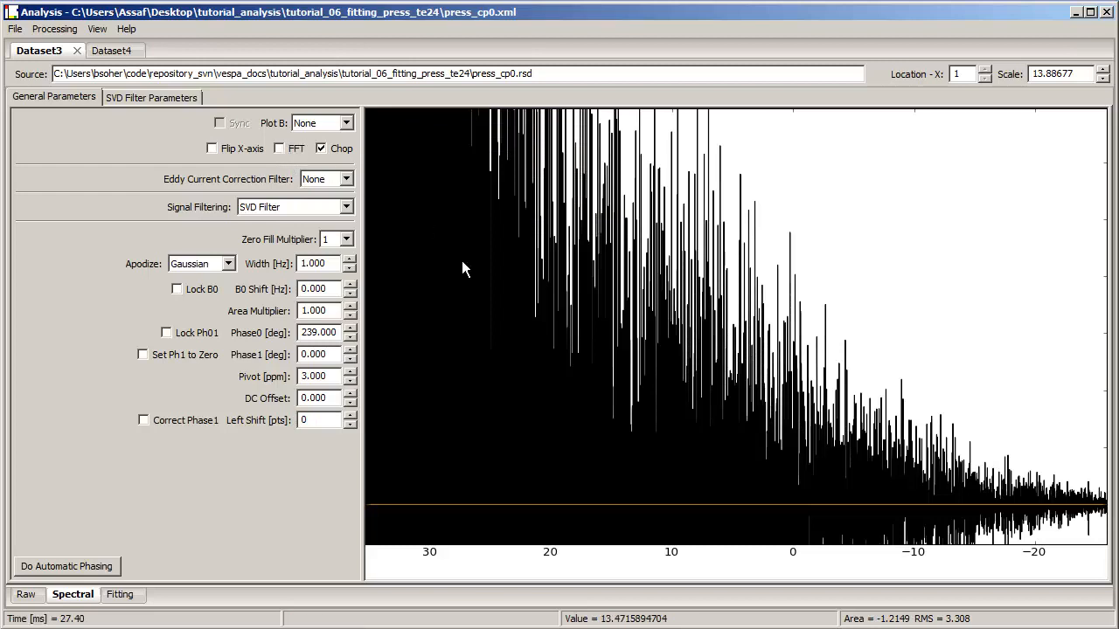
scroll(462, 261, down, 8)
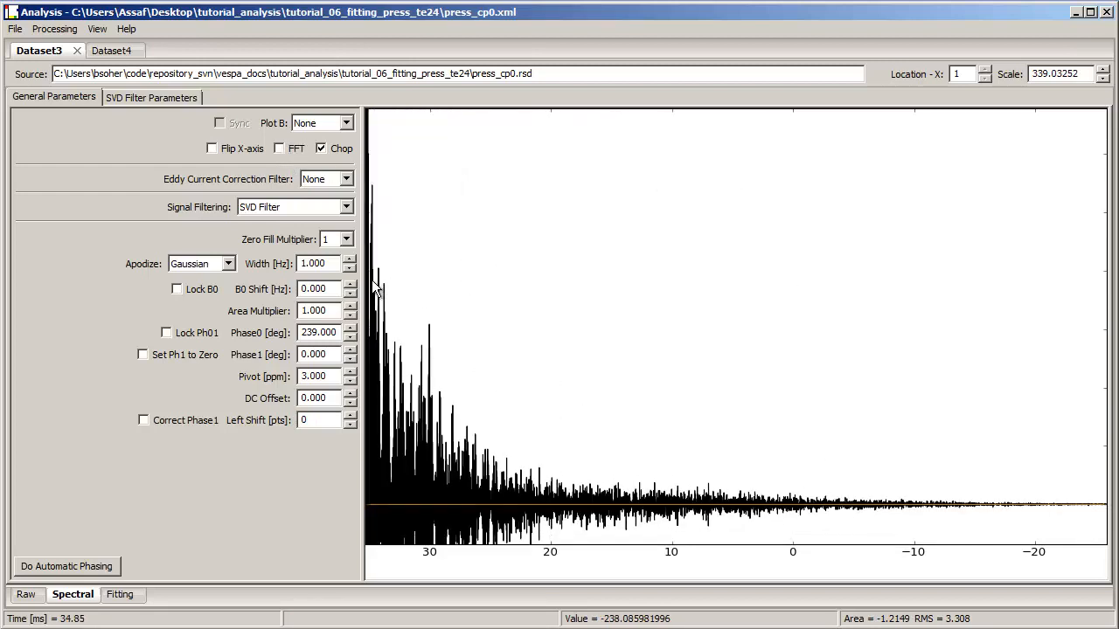
click(279, 148)
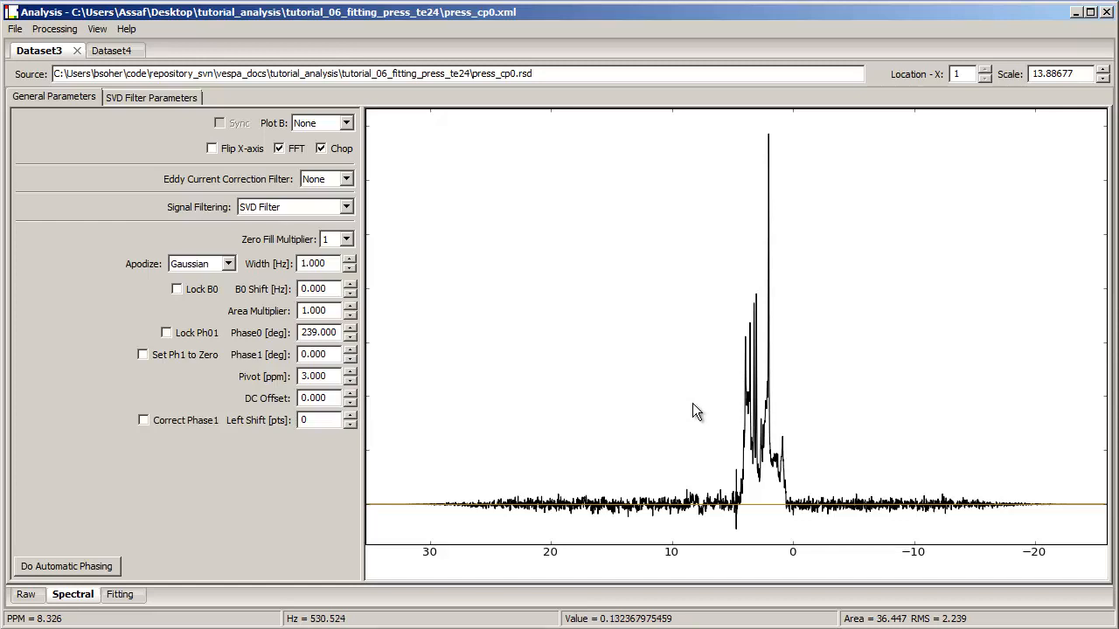
Step: Zoom into the metabolite region and step the left shift up to 26 points, then set it back to 0
drag(693, 411, 839, 395)
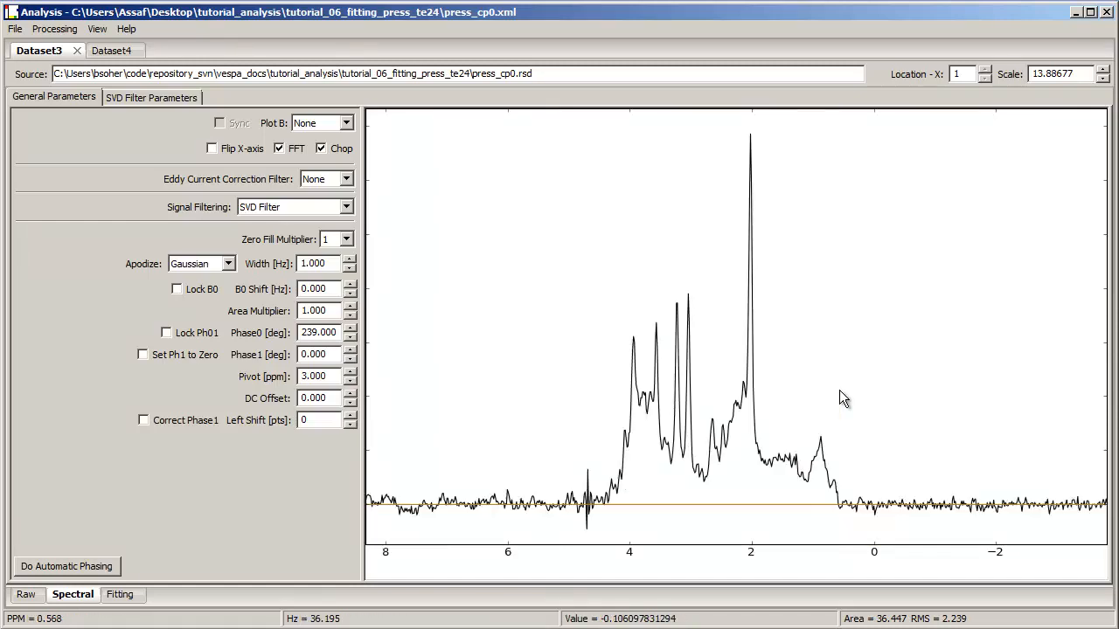
click(349, 416)
click(349, 416)
click(348, 416)
click(349, 416)
click(349, 416)
click(349, 416)
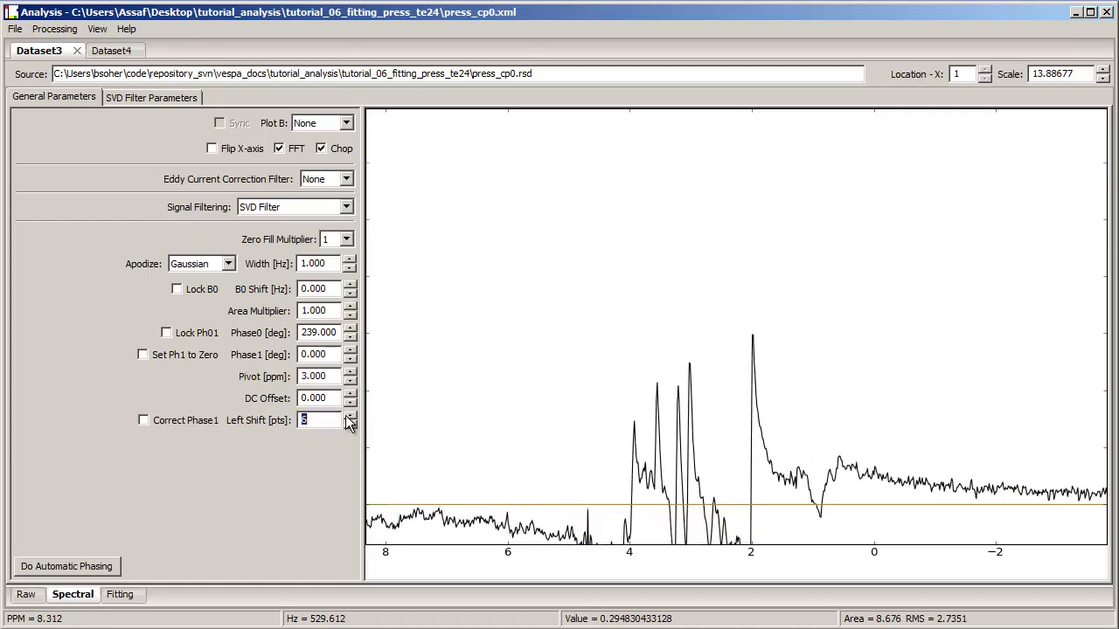
click(349, 416)
click(349, 416)
click(348, 416)
click(349, 416)
click(349, 416)
click(348, 416)
click(349, 416)
click(349, 416)
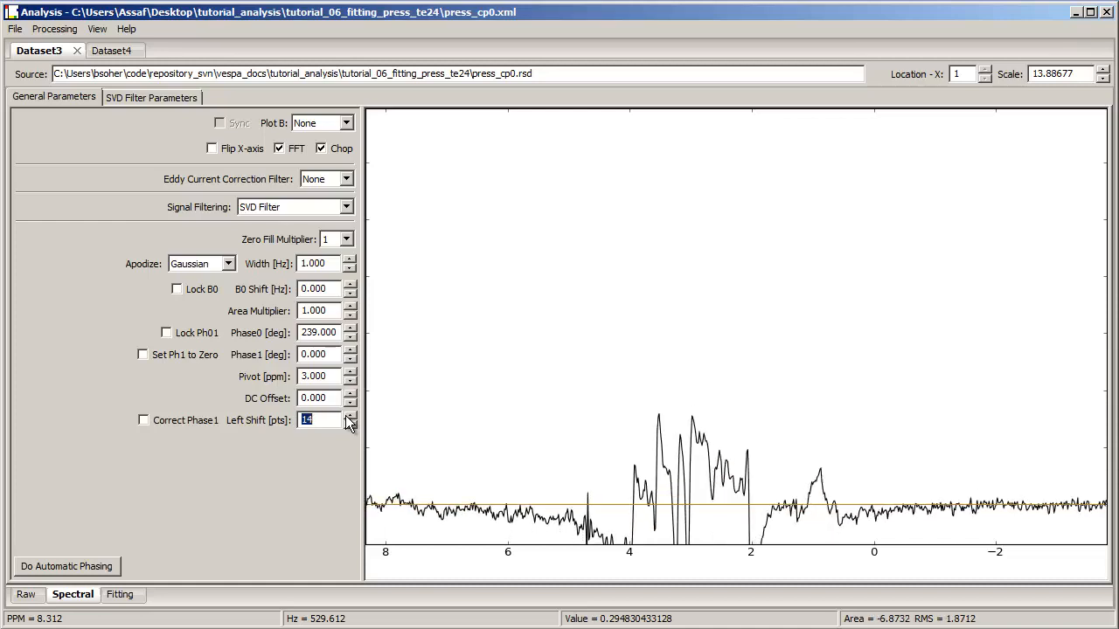
click(347, 416)
click(347, 416)
click(349, 425)
click(349, 425)
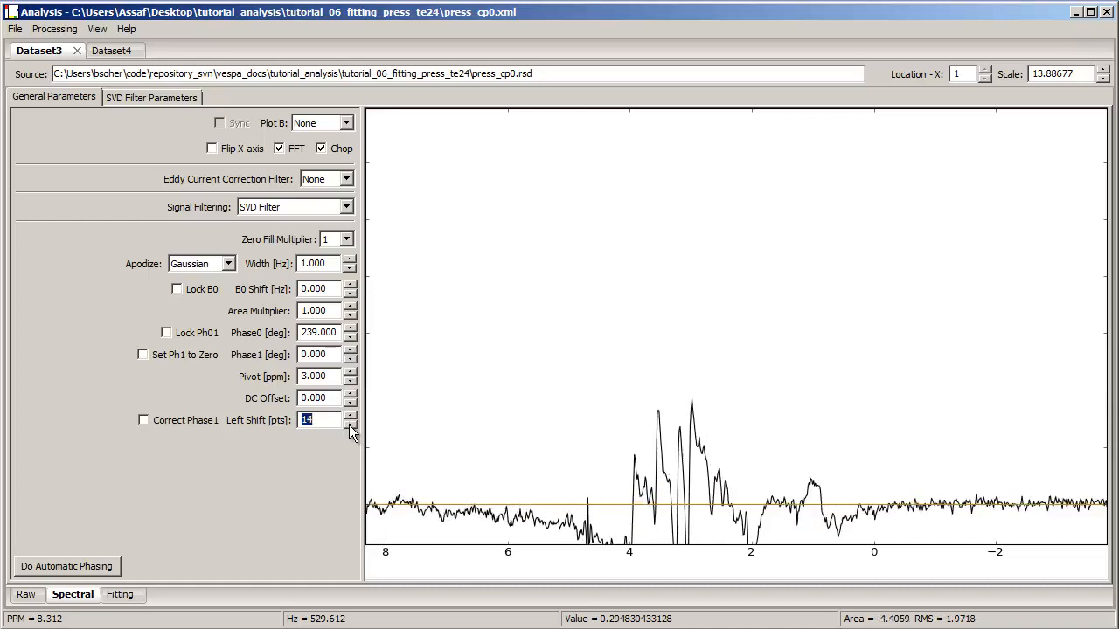
click(349, 425)
click(348, 425)
click(349, 417)
click(349, 417)
click(349, 416)
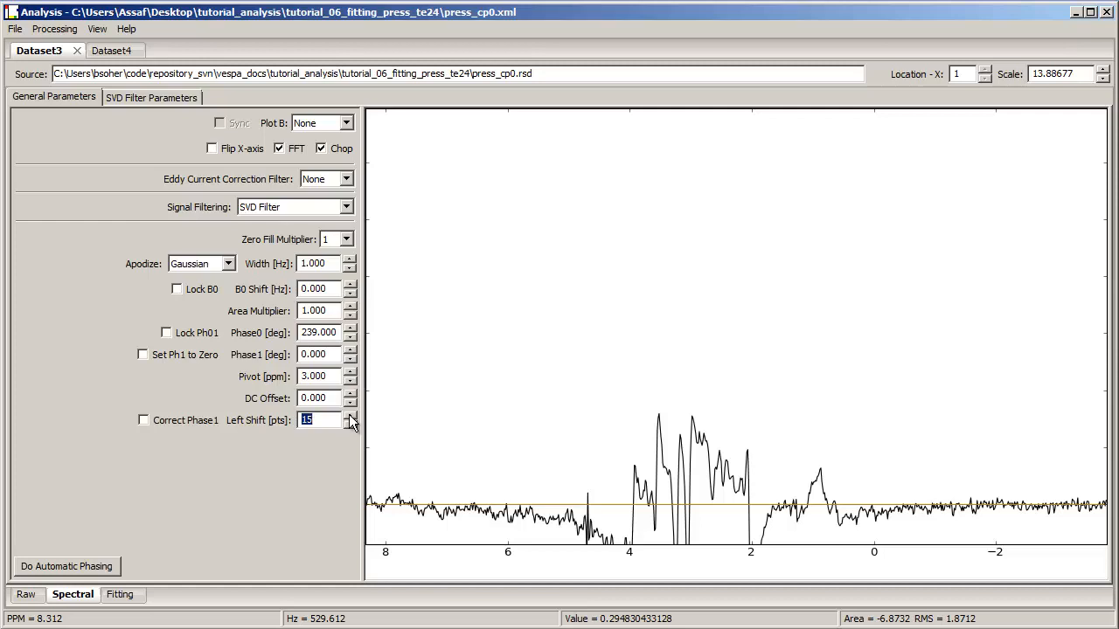
click(349, 417)
click(349, 417)
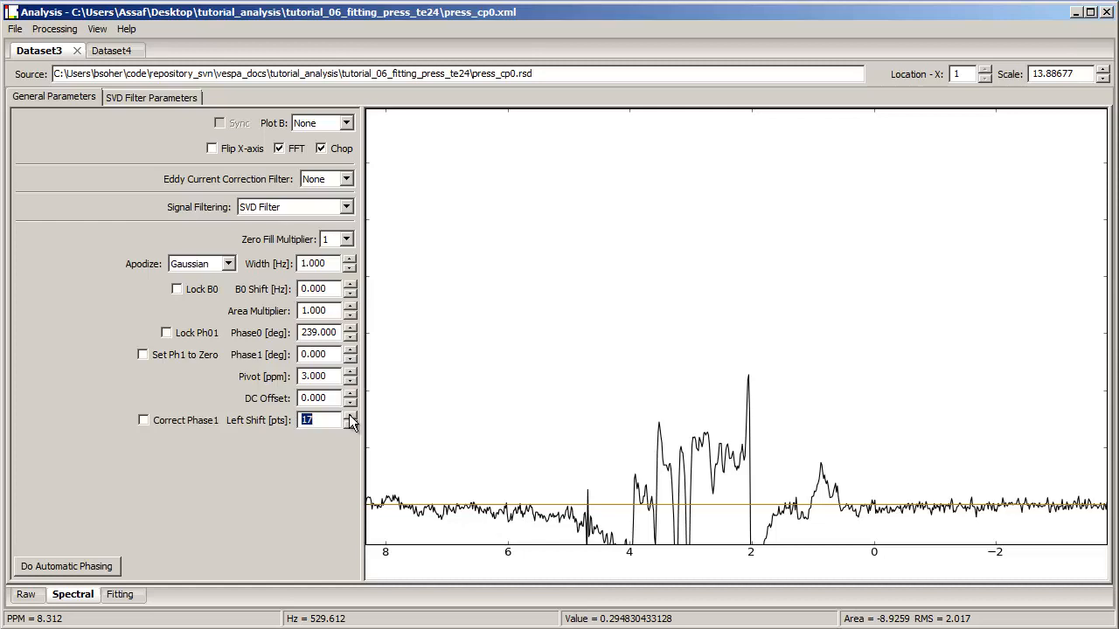
click(349, 417)
click(349, 417)
click(349, 416)
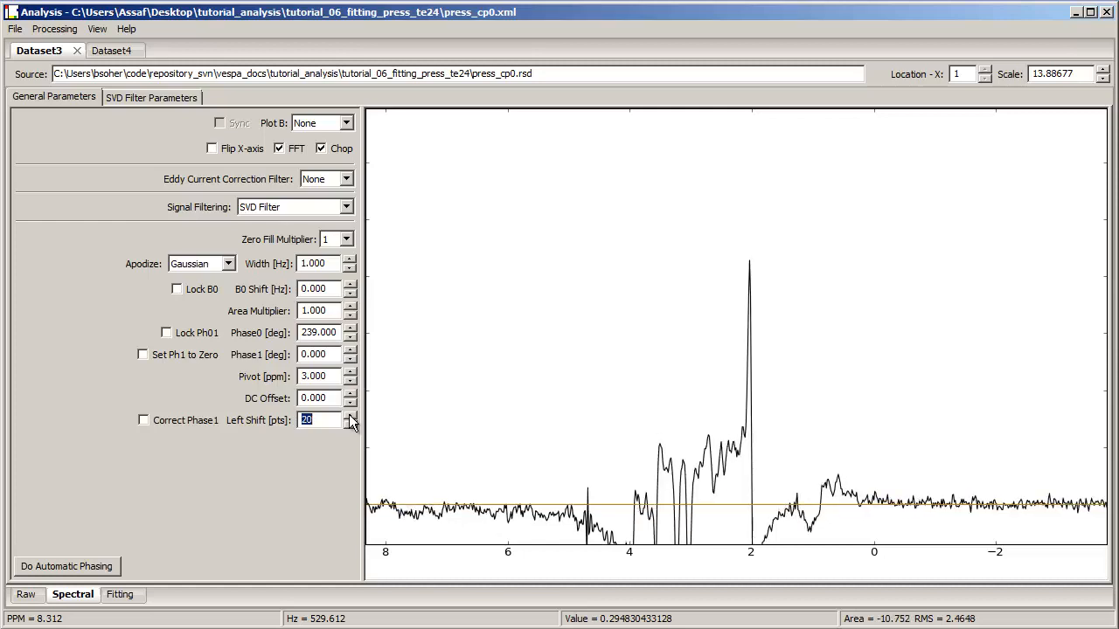
click(348, 417)
click(349, 417)
click(349, 416)
click(349, 417)
click(349, 417)
click(348, 417)
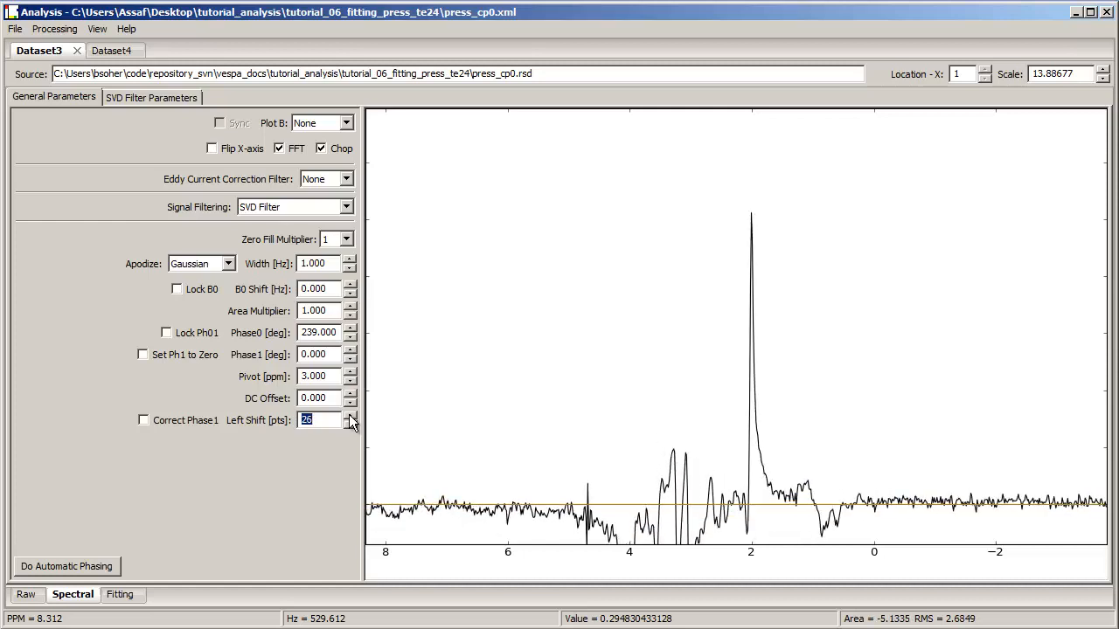
click(305, 422)
text(0)
key(Tab)
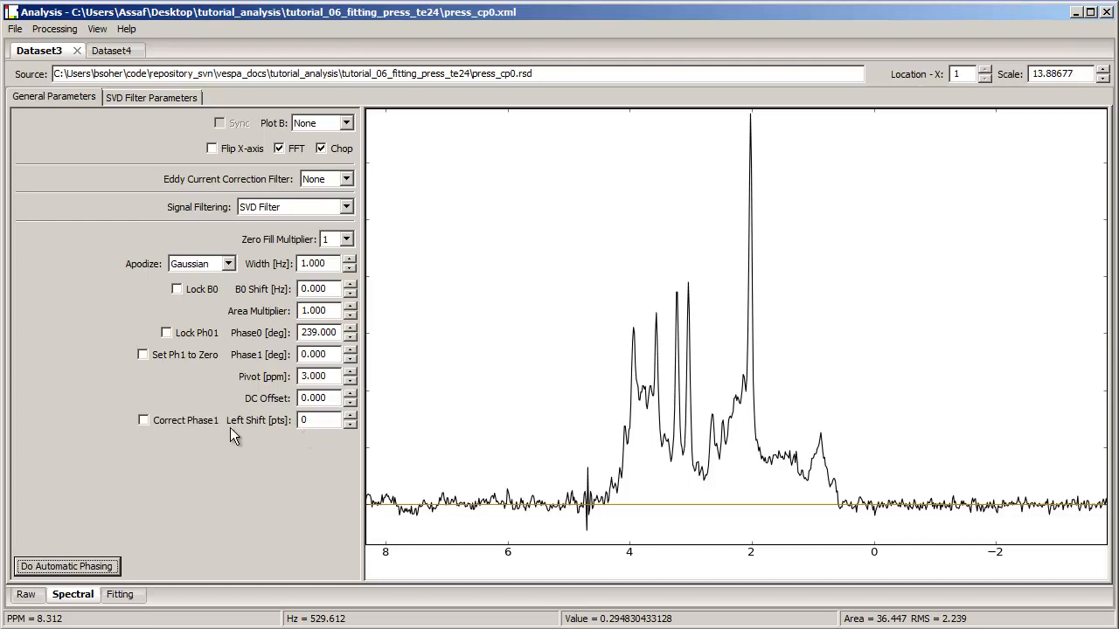
Step: Raise the left shift a few points, toggle Correct Phase1 on and off, and lower the shift back to 0
click(350, 416)
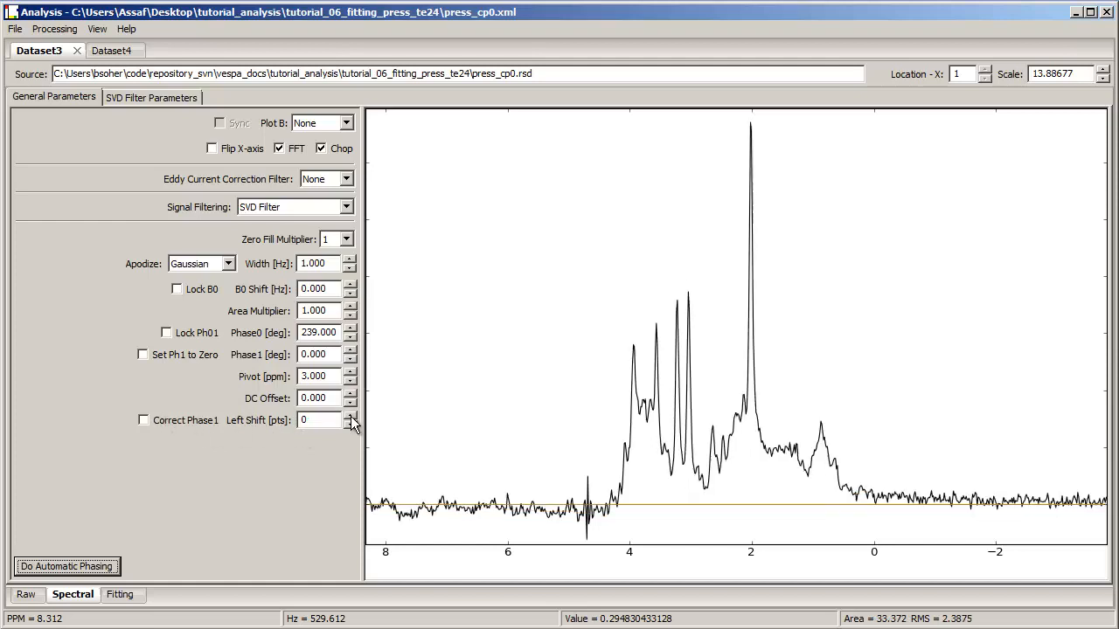
click(349, 416)
click(350, 416)
click(349, 416)
click(350, 416)
click(349, 416)
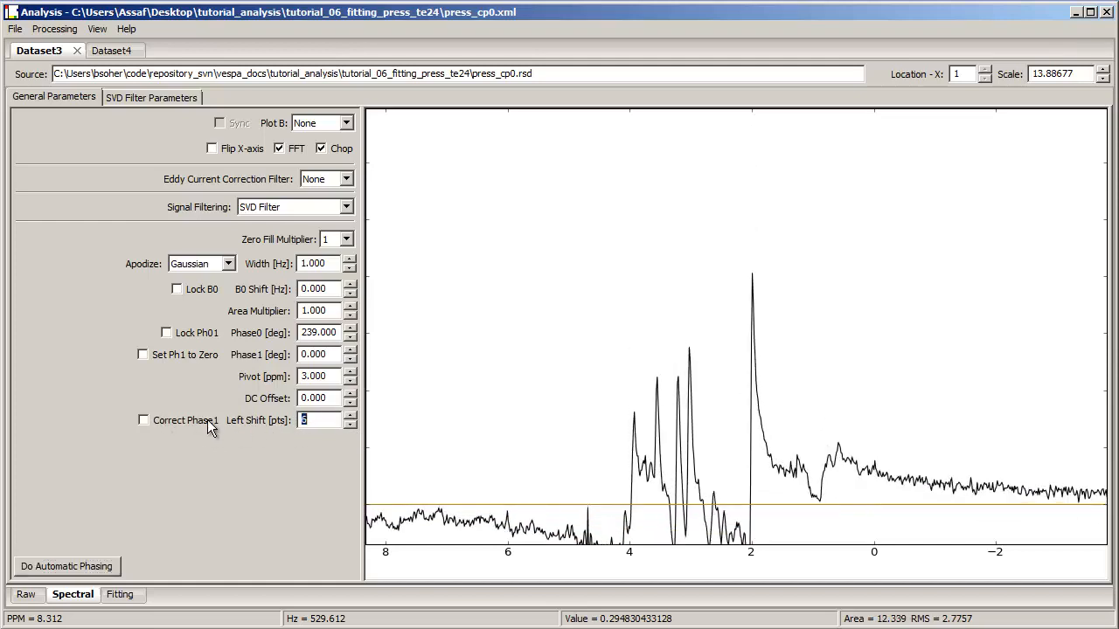
click(185, 421)
click(186, 422)
click(348, 424)
click(349, 425)
click(349, 425)
click(349, 424)
click(349, 425)
click(349, 424)
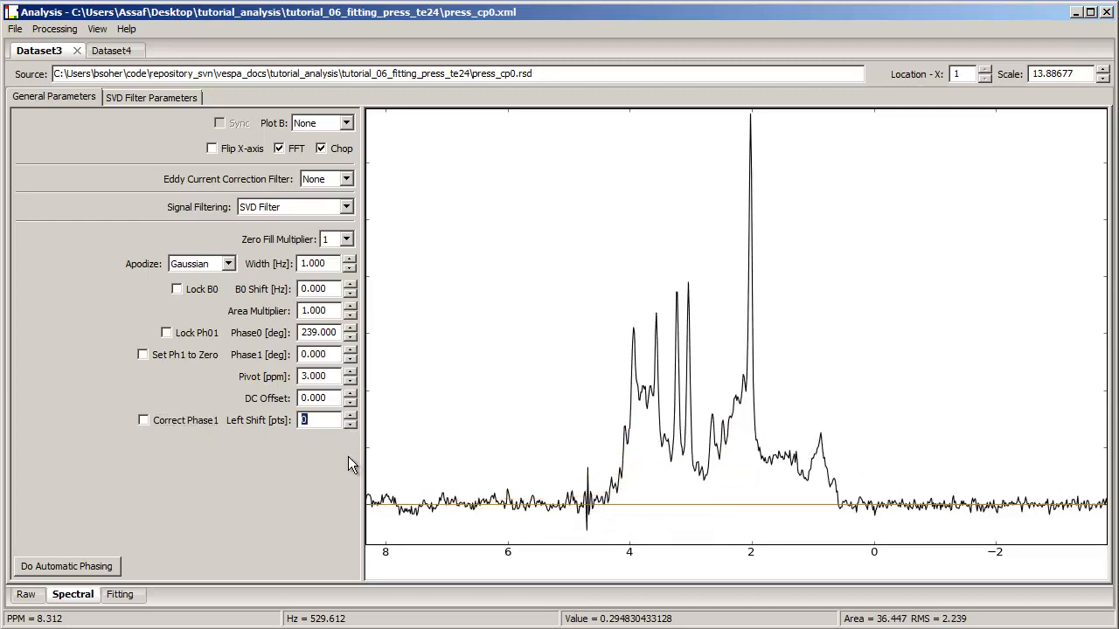